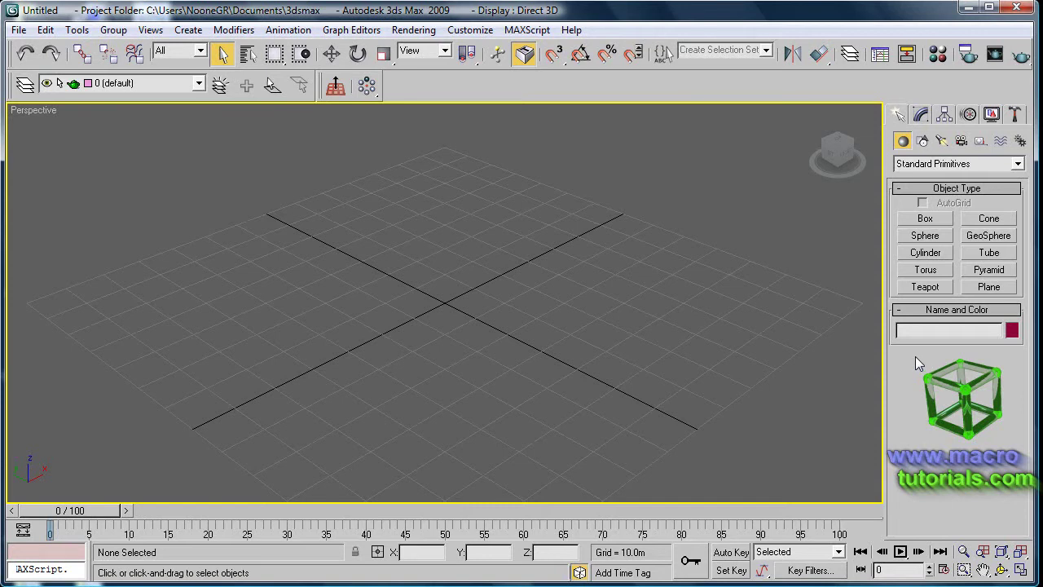
# - Switch the Perspective viewport to Edged Faces display so edges show over shading
pyautogui.rightClick(52, 114)
pyautogui.click(94, 201)
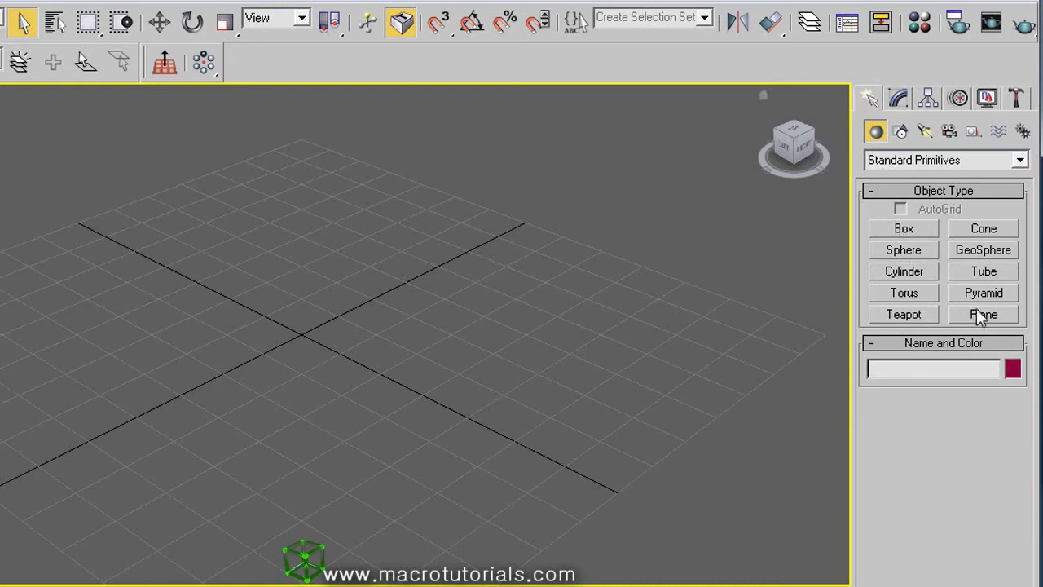
# - Draw the first box, Box01, on the grid with a height of 20.658m
pyautogui.click(909, 231)
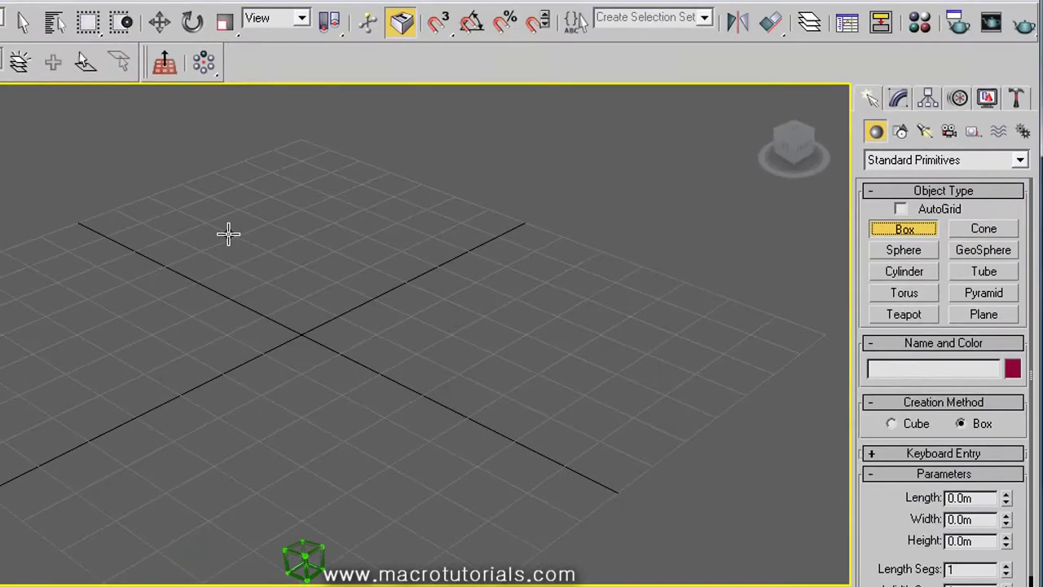
pyautogui.moveTo(228, 234); pyautogui.dragTo(466, 237)
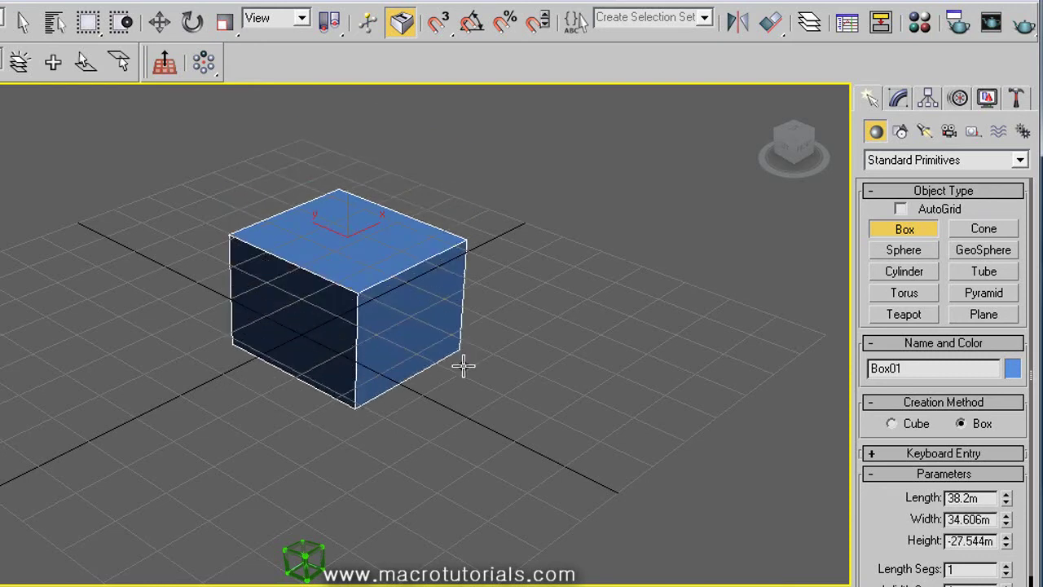
pyautogui.click(463, 394)
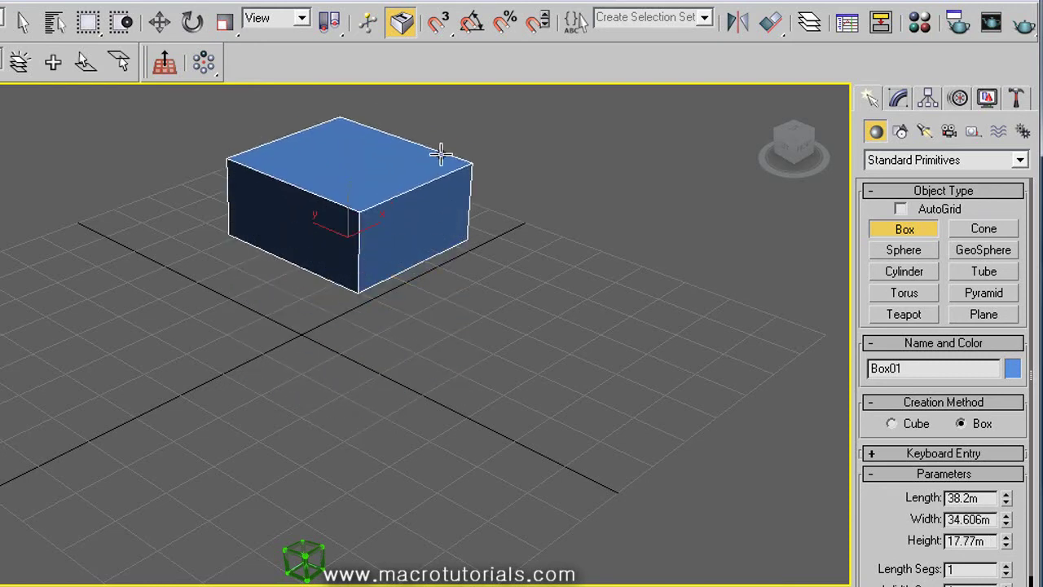
pyautogui.click(444, 142)
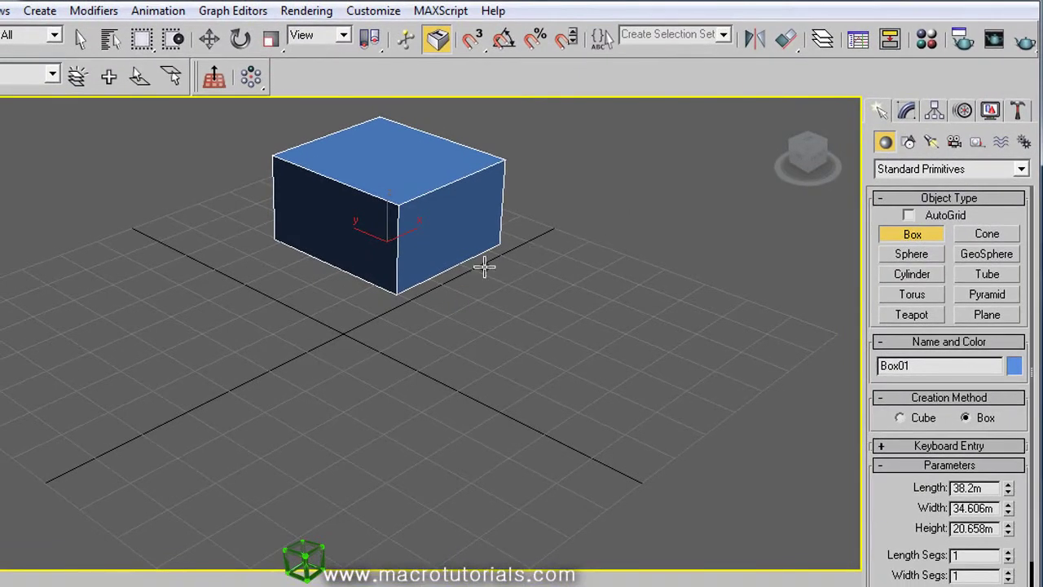
# - Draw a second box, Box02, in front at 40.682m × 43.382m × 15.872m
pyautogui.click(20, 339)
pyautogui.moveTo(20, 338); pyautogui.dragTo(320, 334)
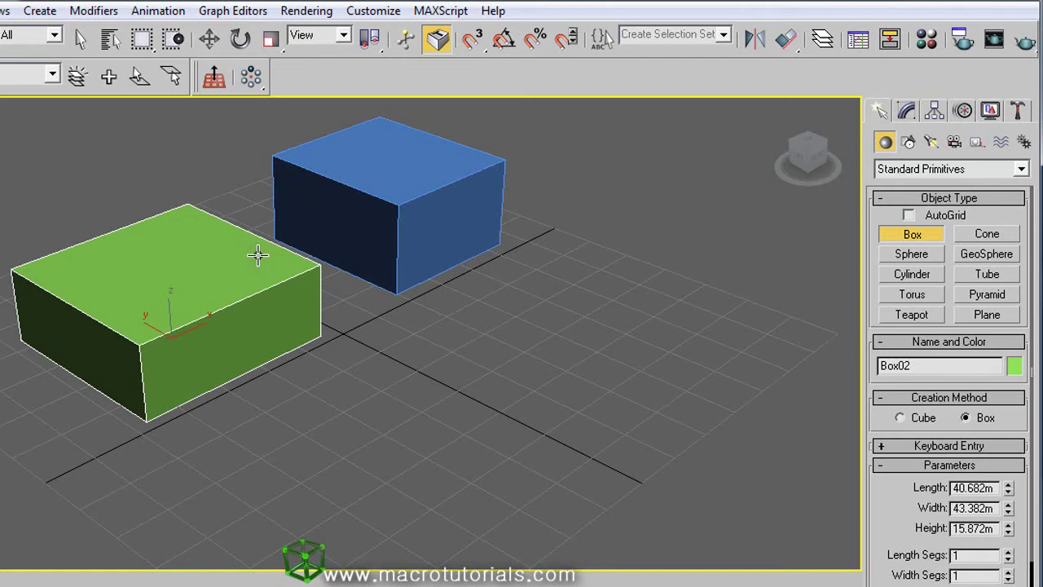
pyautogui.click(257, 256)
pyautogui.rightClick(514, 330)
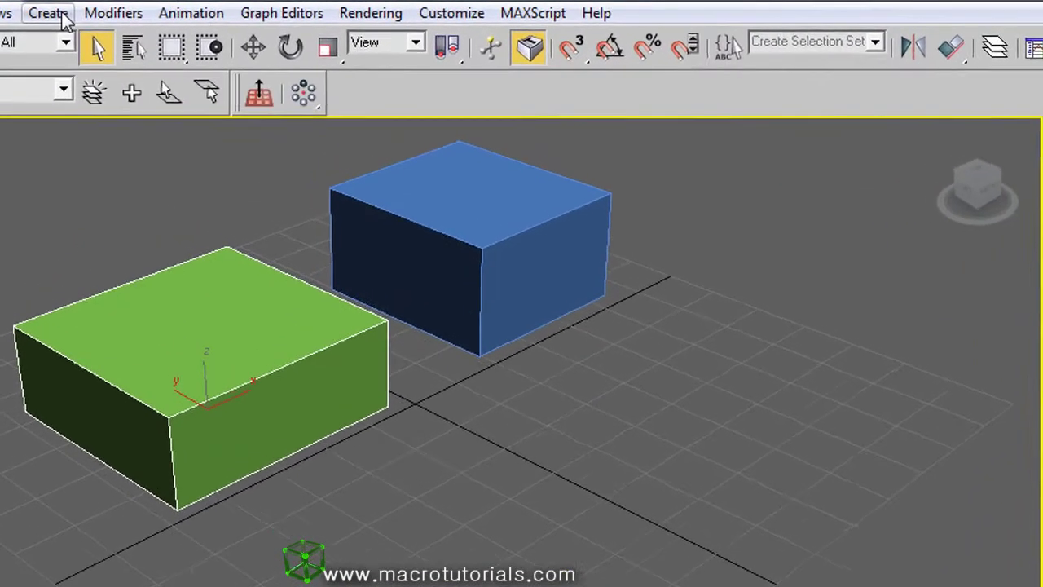
# - Add Box03 from the Create menu, right of the others, at 45.357m × 44.238m × 24.063m
pyautogui.click(61, 14)
pyautogui.moveTo(82, 47)
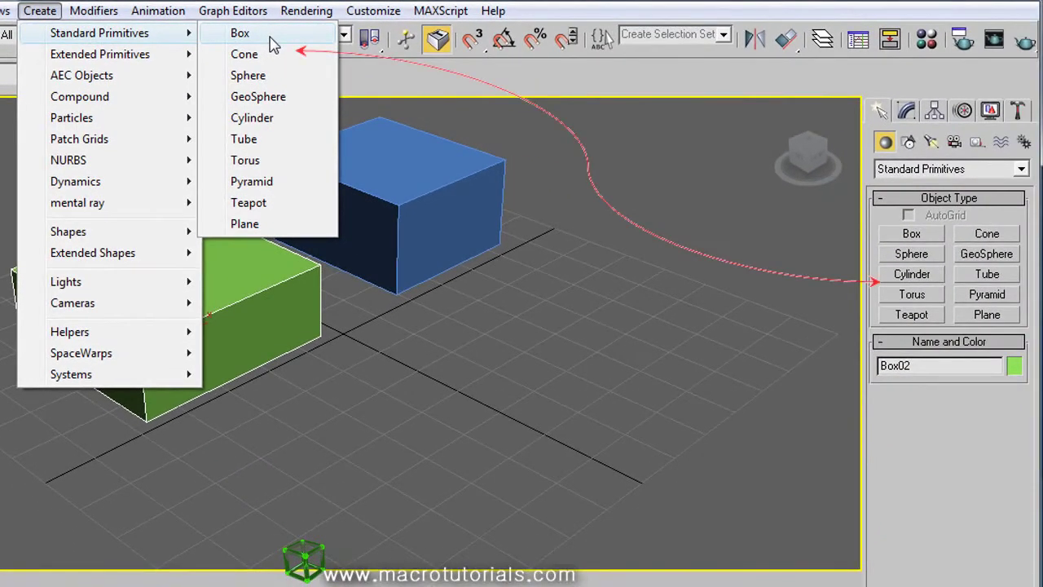
pyautogui.click(270, 34)
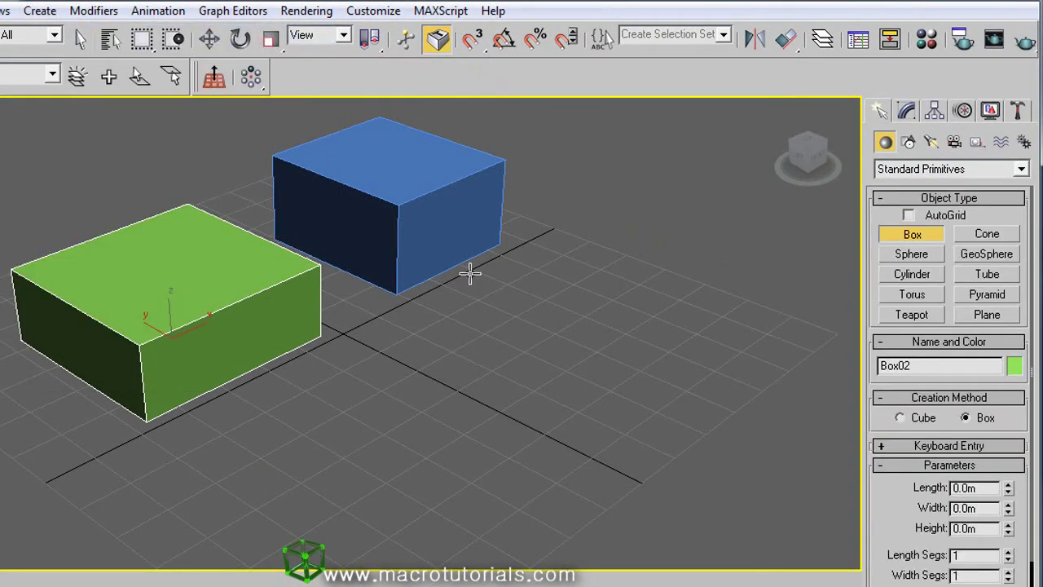
pyautogui.click(442, 323)
pyautogui.moveTo(443, 322); pyautogui.dragTo(757, 323)
pyautogui.click(719, 208)
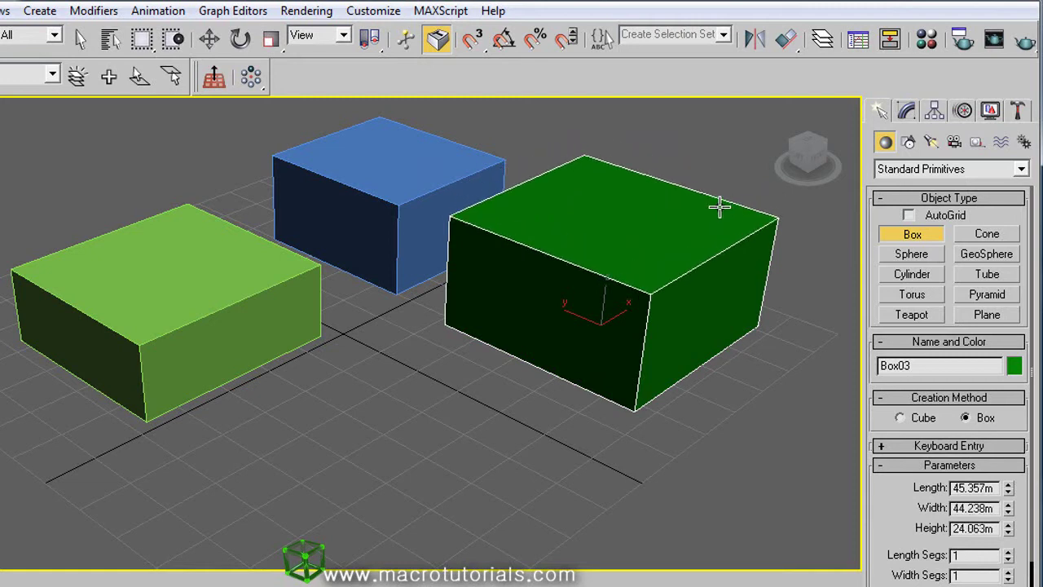
pyautogui.rightClick(683, 257)
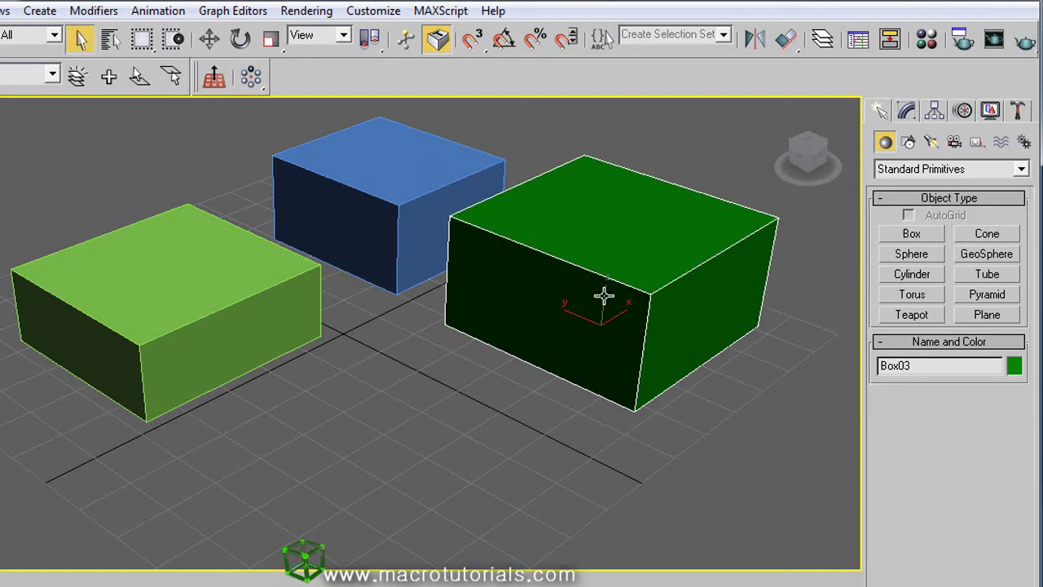
# - Set Box03's Length to 23.0m and Width to 30.0m in the Modify panel
pyautogui.click(906, 112)
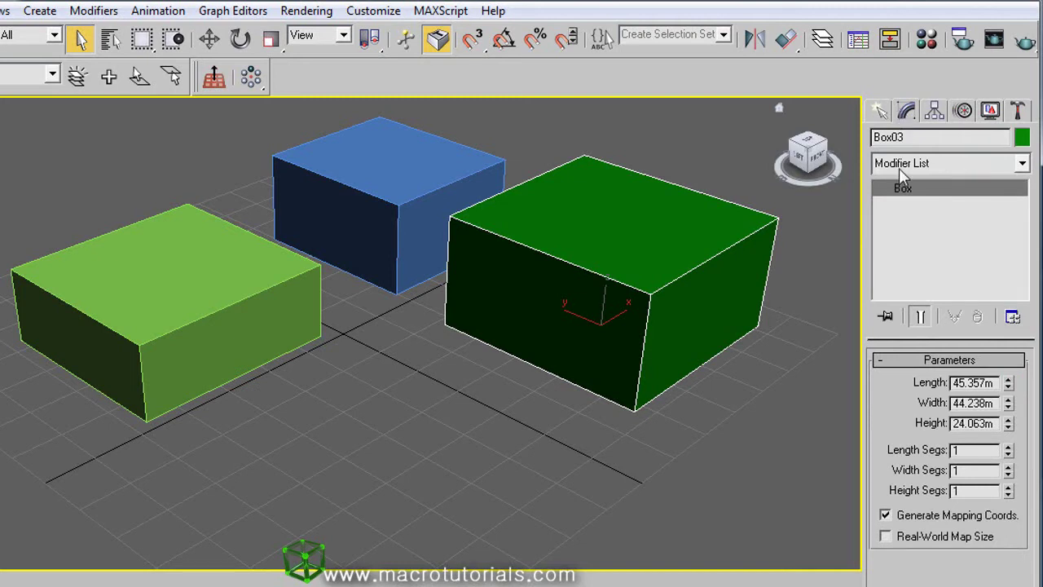
pyautogui.doubleClick(963, 382)
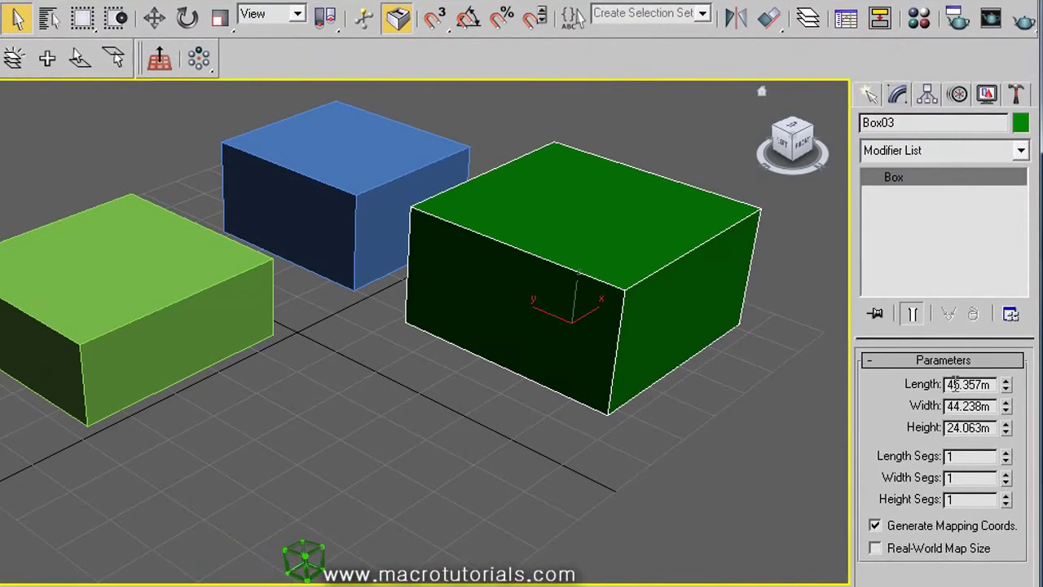
pyautogui.write('20')
pyautogui.press('Return')
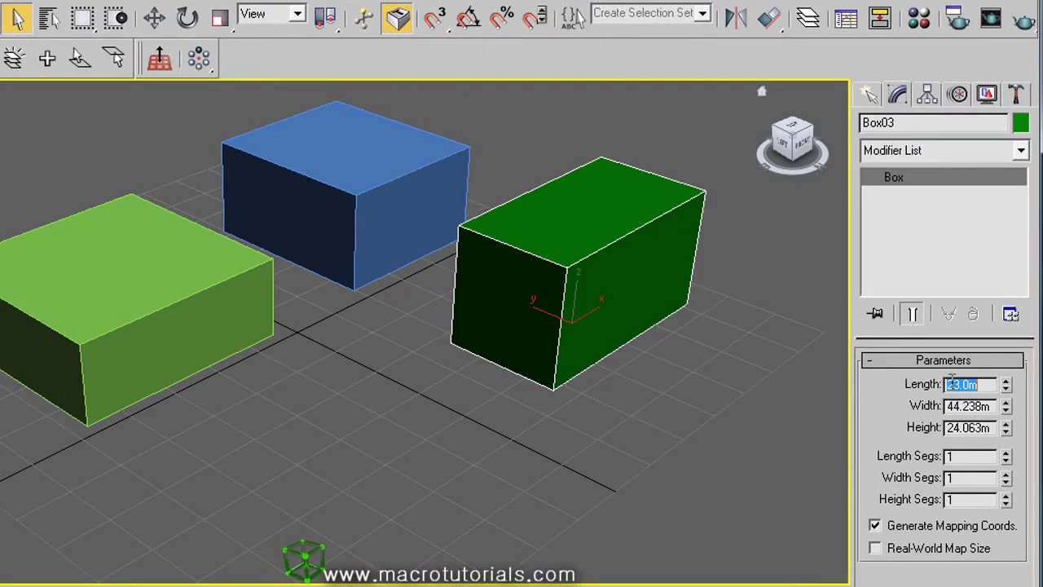
pyautogui.doubleClick(962, 405)
pyautogui.write('30')
pyautogui.press('Return')
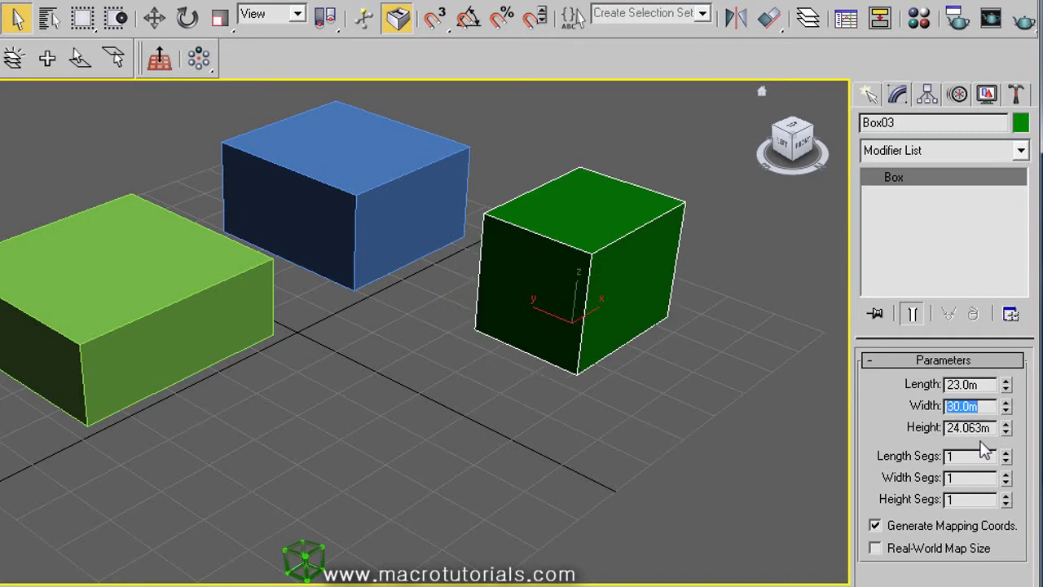
# - Drag Box03's Height to about 27.672m and frame the box in the view
pyautogui.press('Tab')
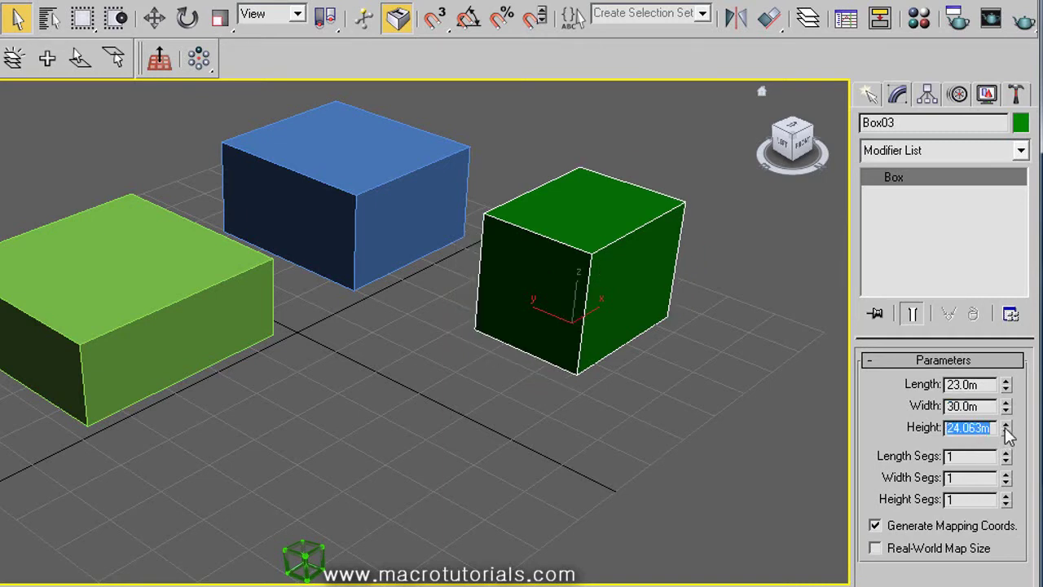
pyautogui.moveTo(1009, 436); pyautogui.dragTo(1010, 412)
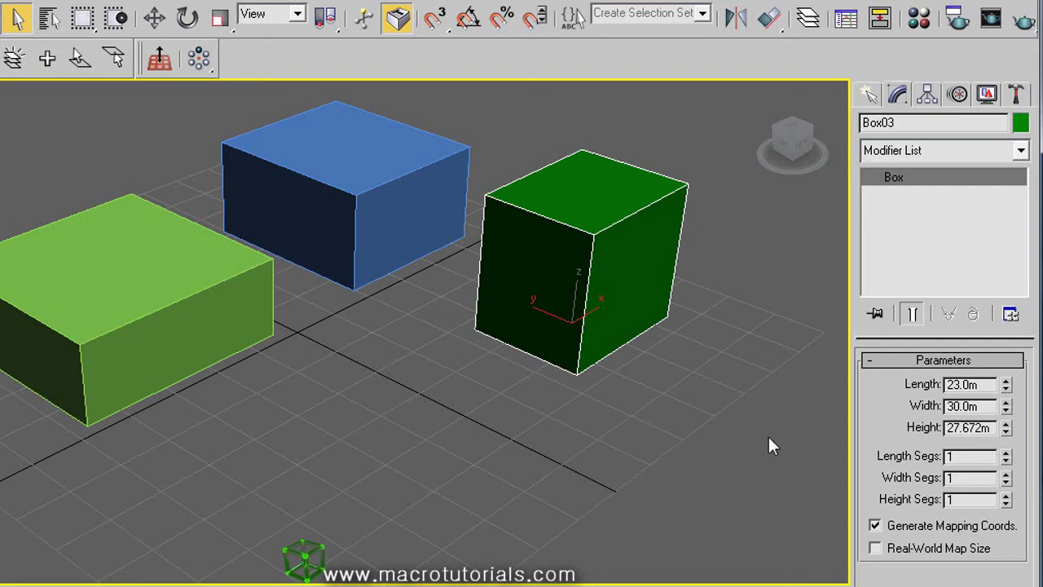
pyautogui.scroll(6, 671, 426)
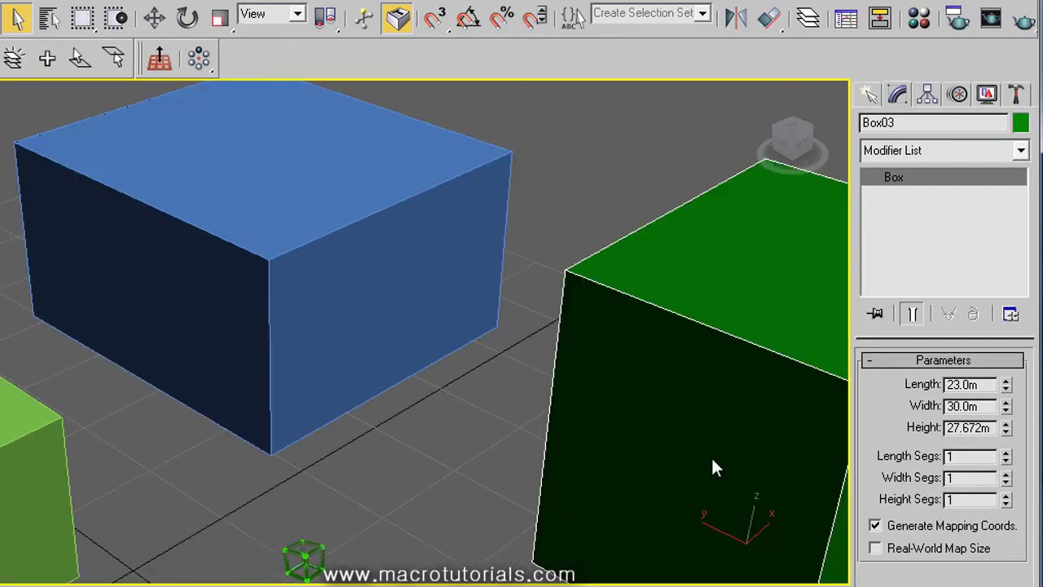
pyautogui.moveTo(713, 466); pyautogui.dragTo(334, 379, button='middle')
pyautogui.scroll(-3, 483, 338)
pyautogui.moveTo(495, 348); pyautogui.dragTo(558, 379, button='middle')
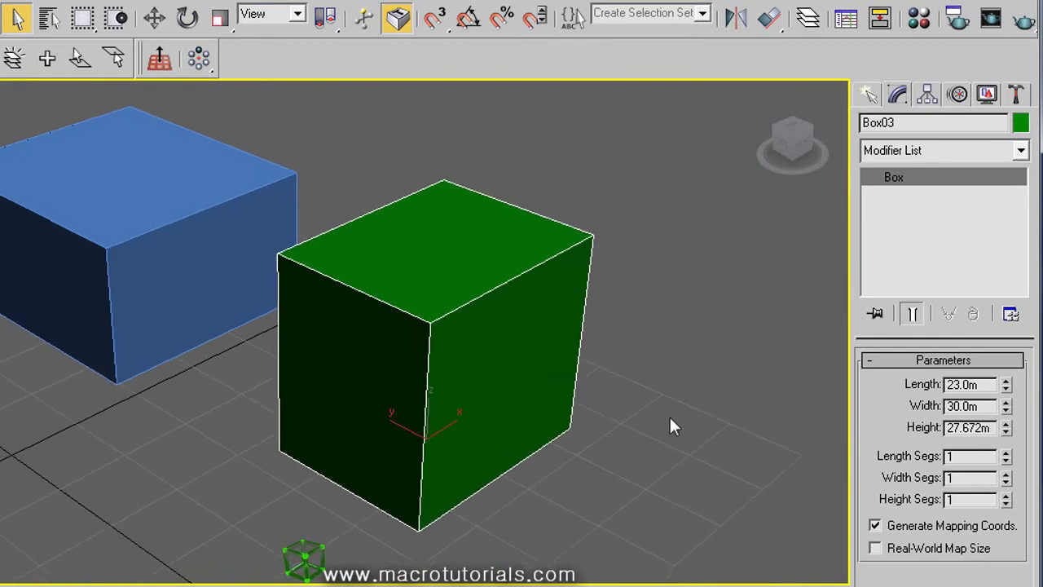
pyautogui.moveTo(636, 417); pyautogui.dragTo(698, 414, button='middle')
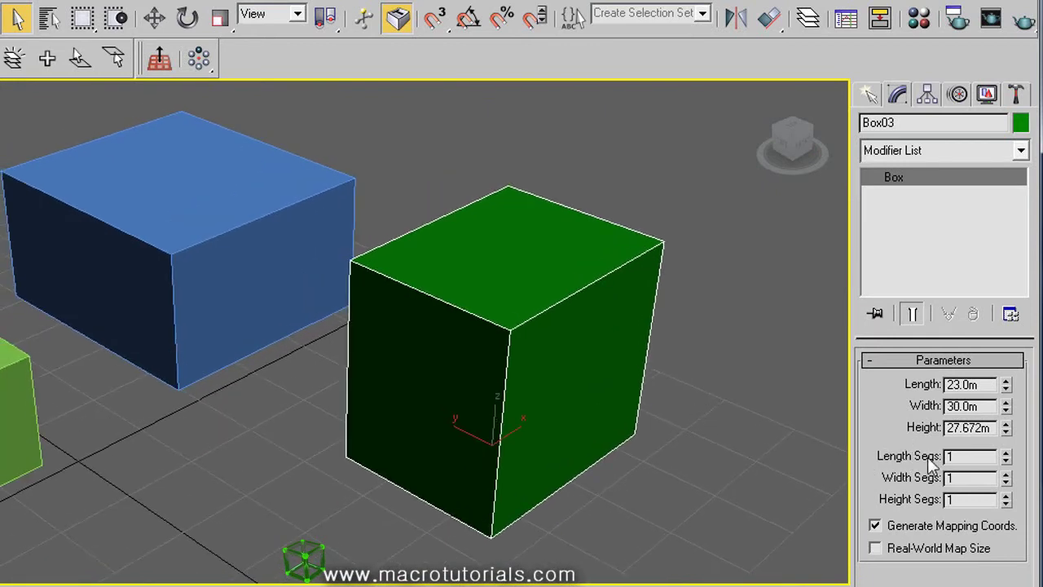
# - Raise Box03's Length, Width and Height segments to 6, 7 and 6
pyautogui.click(1007, 454)
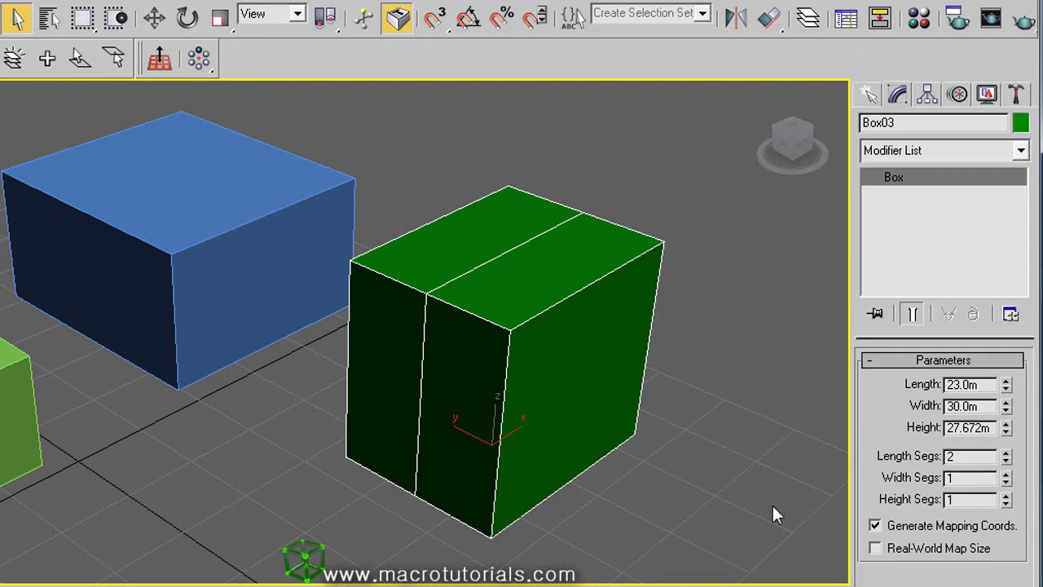
pyautogui.click(1007, 474)
pyautogui.click(1007, 495)
pyautogui.click(1006, 453)
pyautogui.click(1006, 453)
pyautogui.click(1007, 453)
pyautogui.click(1006, 453)
pyautogui.click(1006, 474)
pyautogui.click(1006, 475)
pyautogui.click(1006, 474)
pyautogui.click(1007, 474)
pyautogui.click(1006, 475)
pyautogui.click(1006, 503)
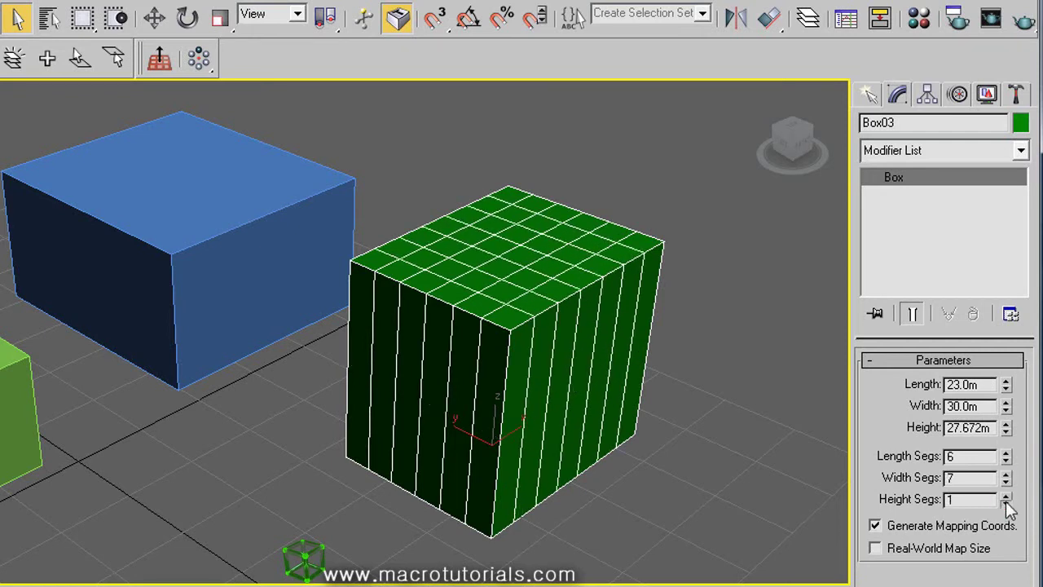
pyautogui.click(1006, 494)
pyautogui.click(1006, 494)
pyautogui.click(1006, 494)
pyautogui.click(1006, 495)
pyautogui.click(1007, 495)
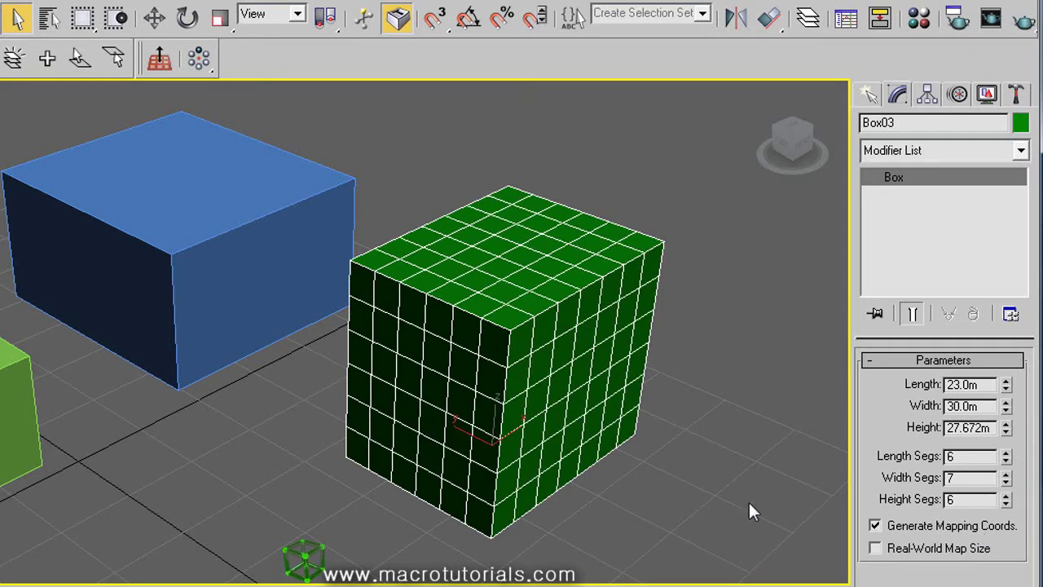
pyautogui.click(919, 122)
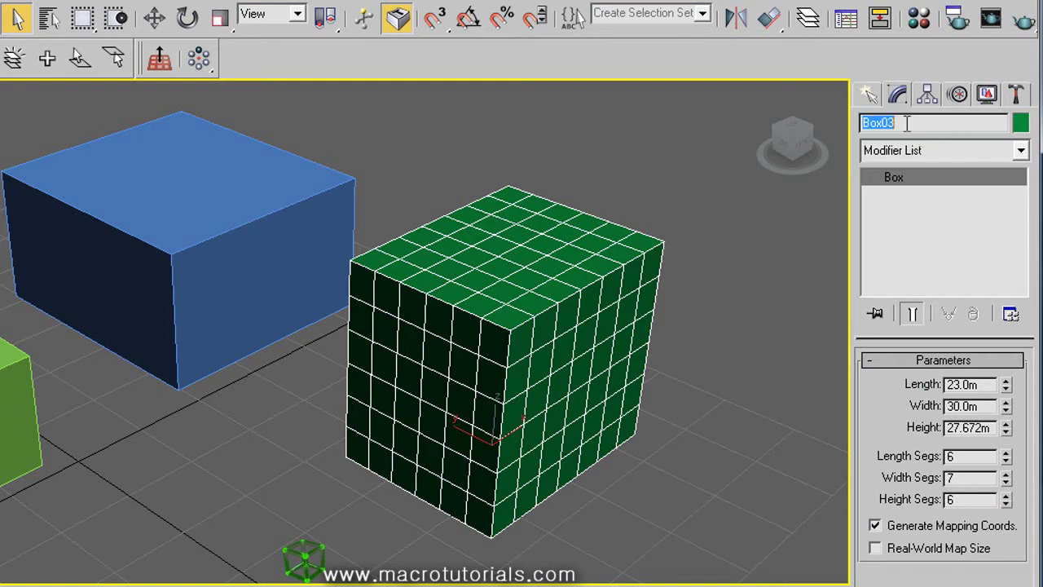
# - Rename the box 'green box' and try green, teal, blue-violet and dark blue colours
pyautogui.write('green box')
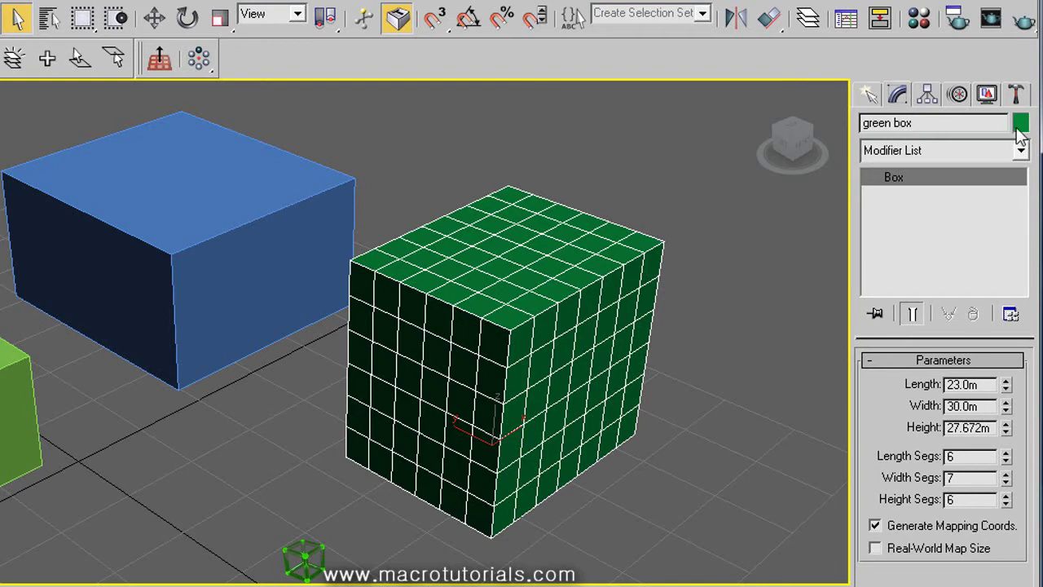
pyautogui.click(1018, 127)
pyautogui.moveTo(457, 172); pyautogui.dragTo(173, 257)
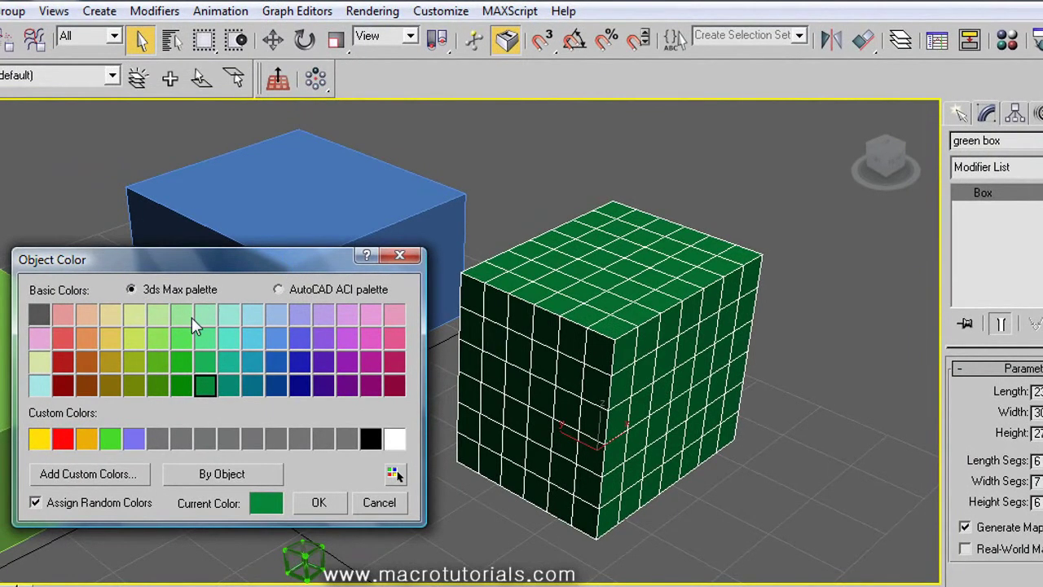
pyautogui.click(157, 338)
pyautogui.click(252, 361)
pyautogui.click(302, 336)
pyautogui.click(302, 362)
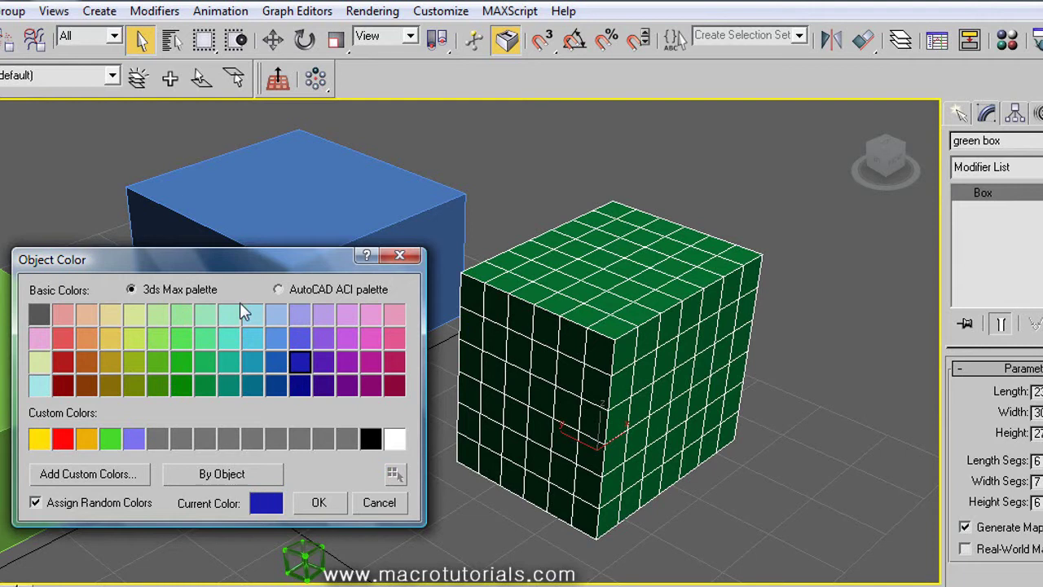
# - Preview AutoCAD ACI colours like ACI#154, then pick an empty custom colour slot
pyautogui.click(279, 289)
pyautogui.click(325, 323)
pyautogui.click(288, 334)
pyautogui.click(256, 331)
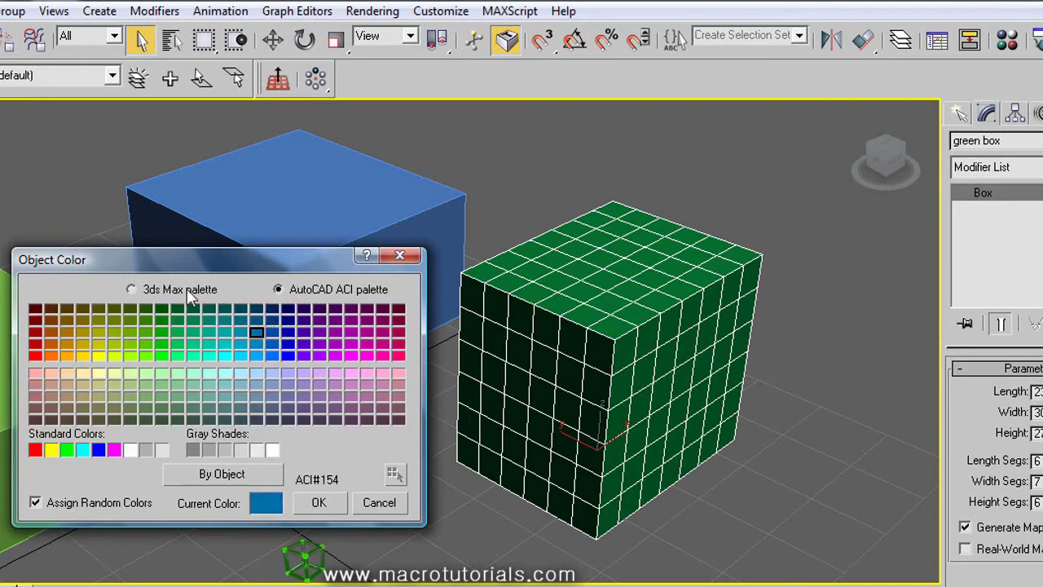
pyautogui.click(187, 288)
pyautogui.click(134, 438)
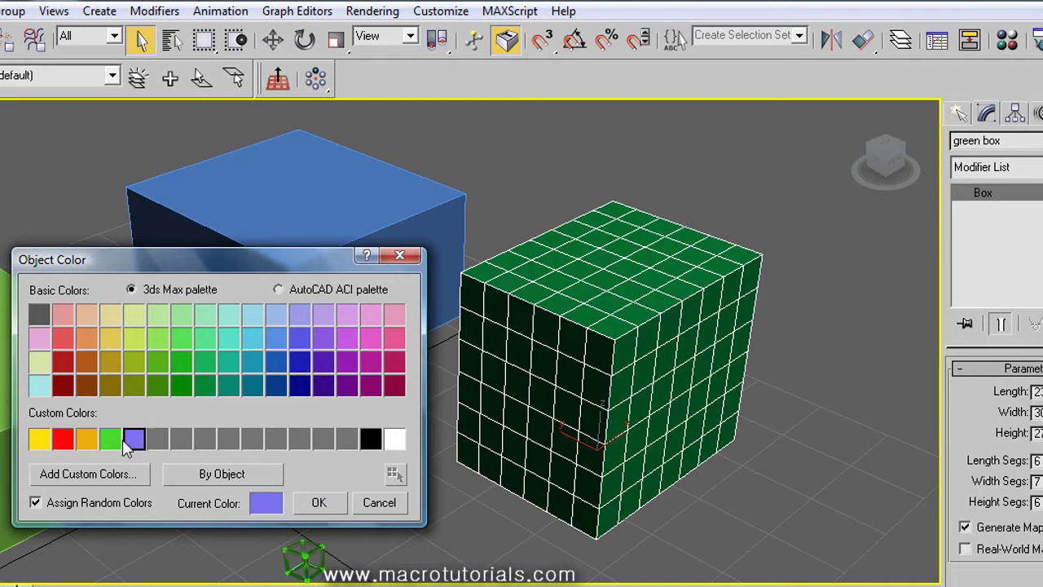
pyautogui.click(108, 438)
pyautogui.click(156, 438)
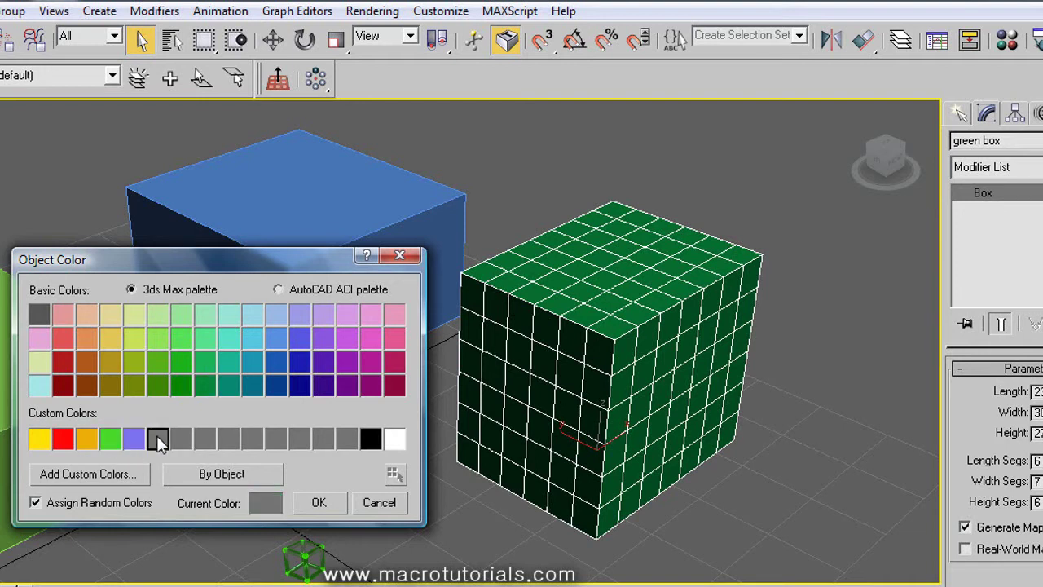
# - Mix a light green (116, 182, 70) custom colour and apply it to the box
pyautogui.click(114, 472)
pyautogui.moveTo(131, 163); pyautogui.dragTo(132, 135)
pyautogui.moveTo(209, 114)
pyautogui.mouseDown()
pyautogui.moveTo(217, 133)
pyautogui.moveTo(213, 118)
pyautogui.mouseUp()
pyautogui.click(53, 230)
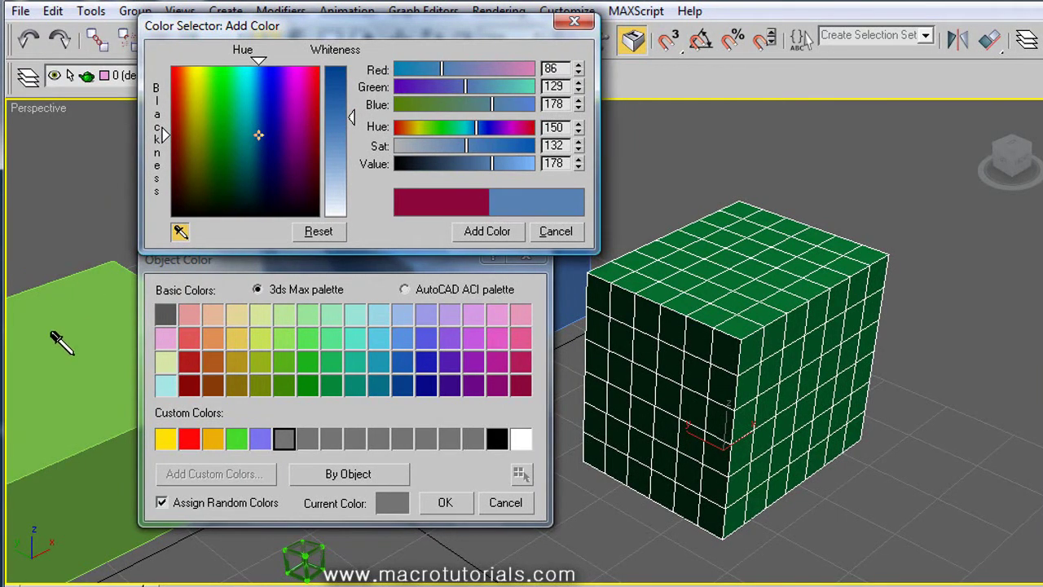
pyautogui.click(51, 333)
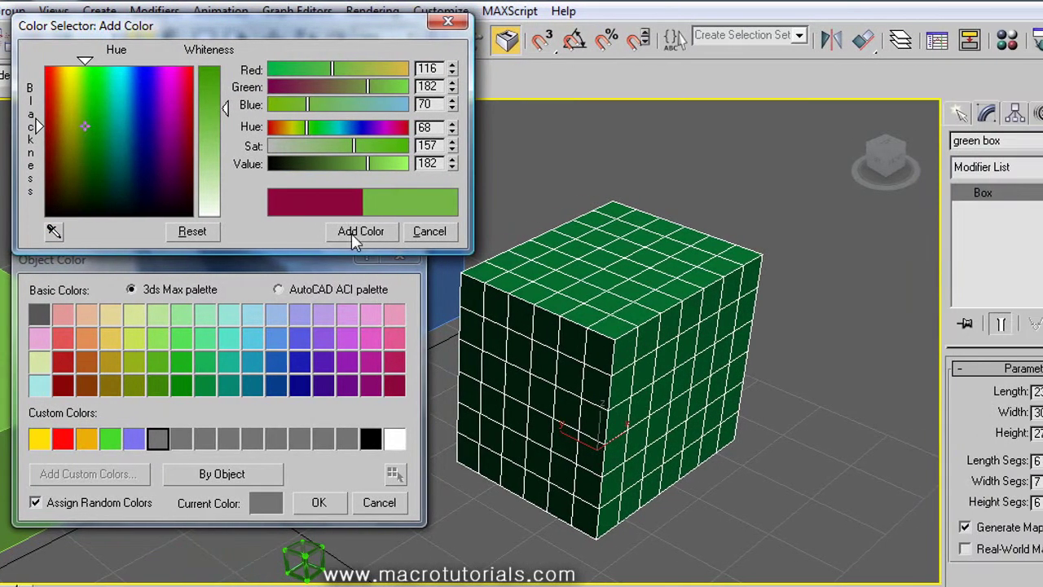
pyautogui.click(480, 233)
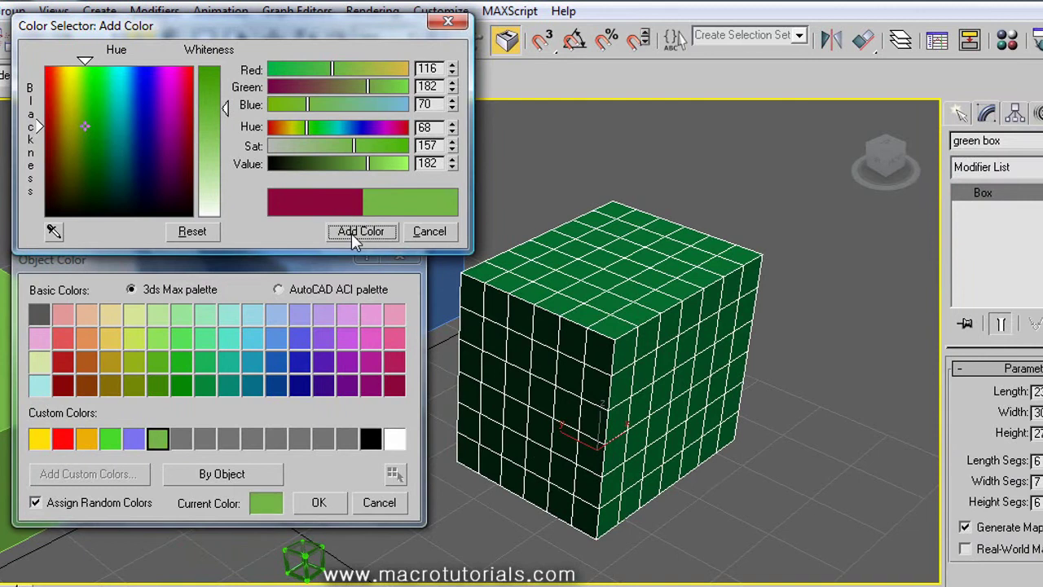
pyautogui.click(159, 446)
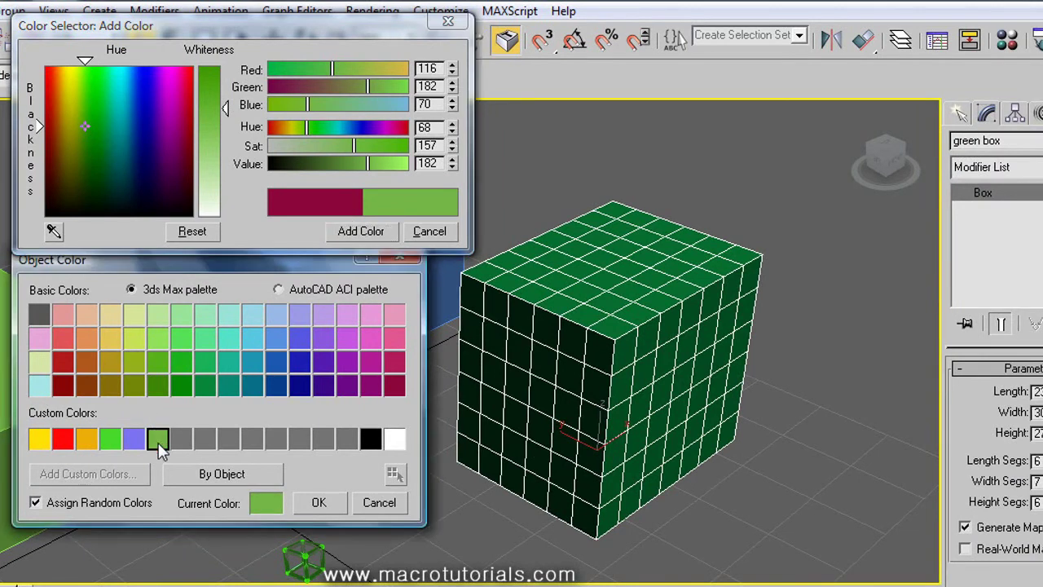
pyautogui.click(318, 502)
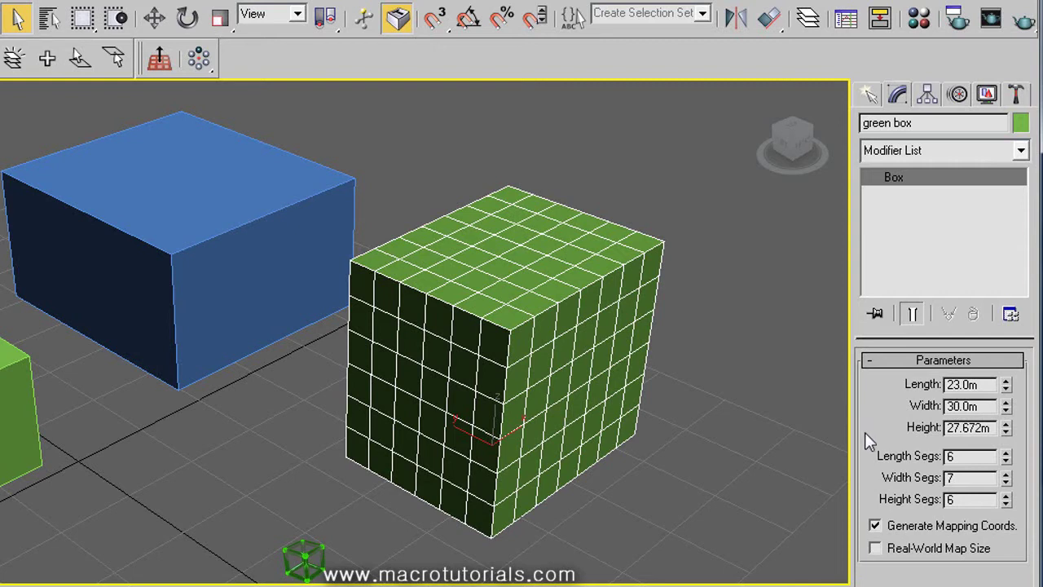
# - Enable Real-World Map Size, then select and delete all three boxes
pyautogui.click(908, 548)
pyautogui.click(687, 314)
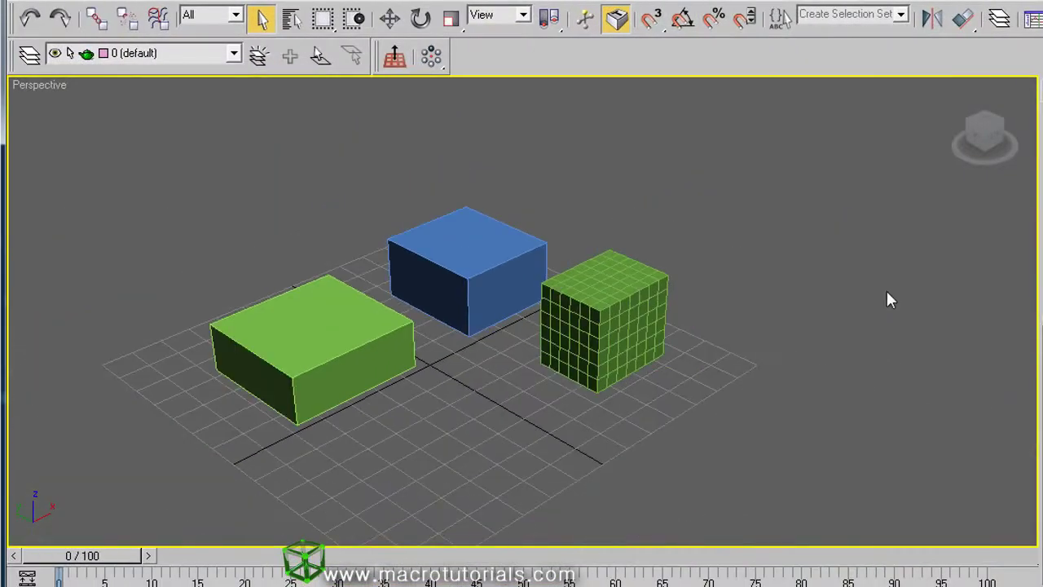
pyautogui.moveTo(626, 336); pyautogui.dragTo(682, 380, button='middle')
pyautogui.scroll(2, 769, 344)
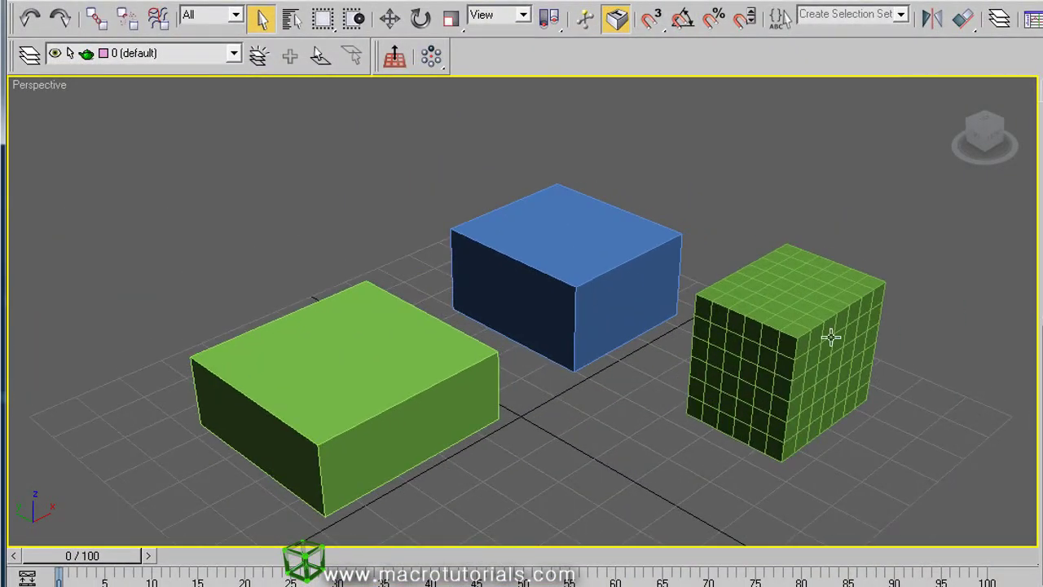
pyautogui.moveTo(901, 237); pyautogui.dragTo(793, 368)
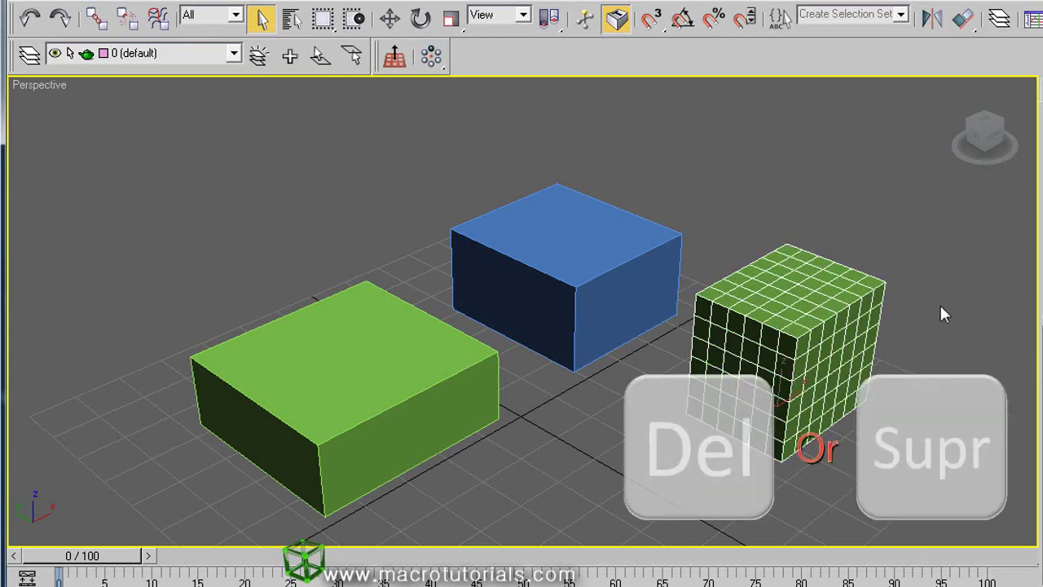
pyautogui.press('Delete')
pyautogui.moveTo(722, 189); pyautogui.dragTo(342, 435)
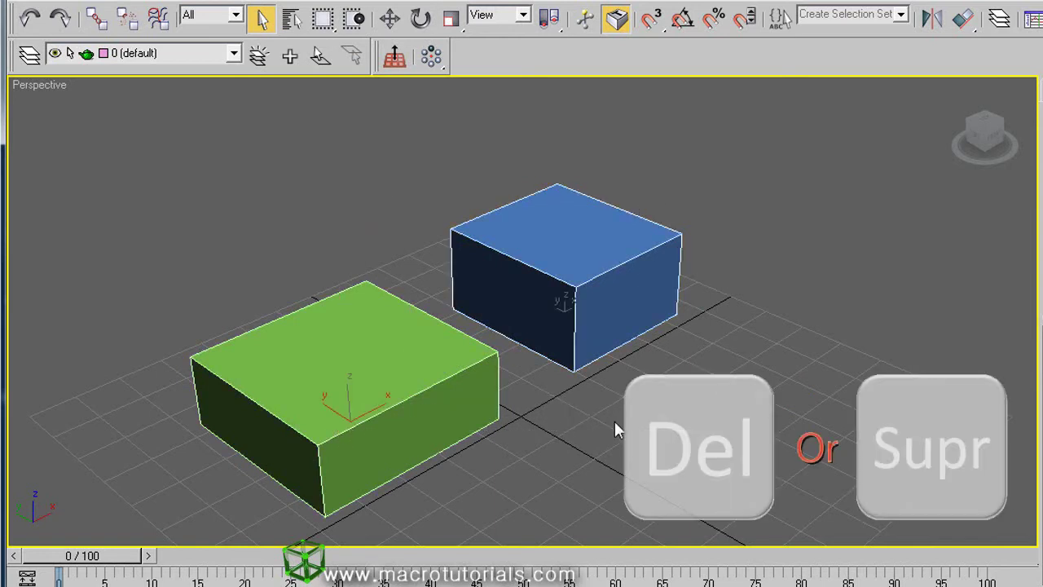
pyautogui.press('Delete')
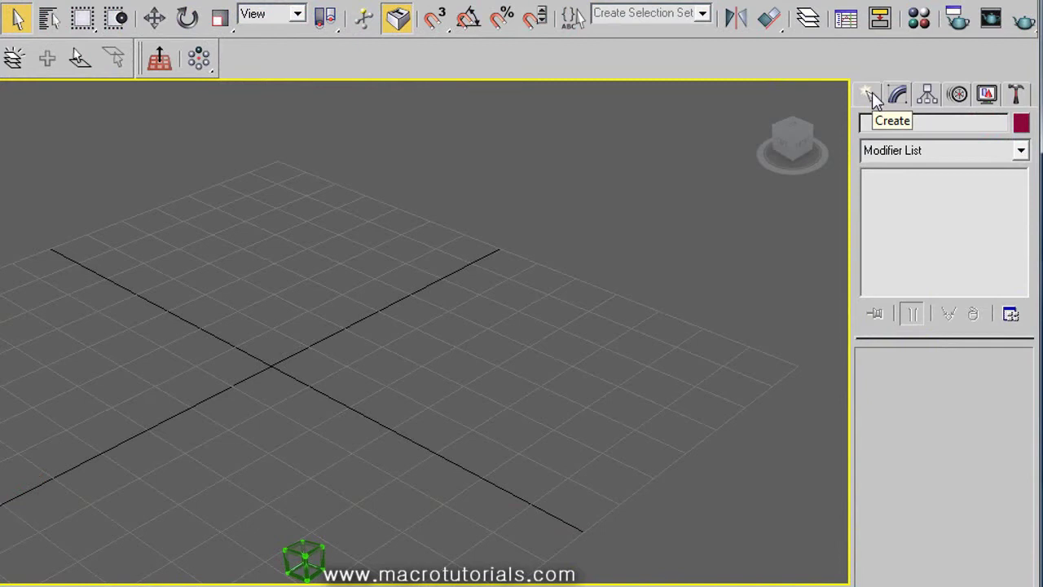
# - Draw Sphere01 on the grid with a radius of 20.81m
pyautogui.click(870, 94)
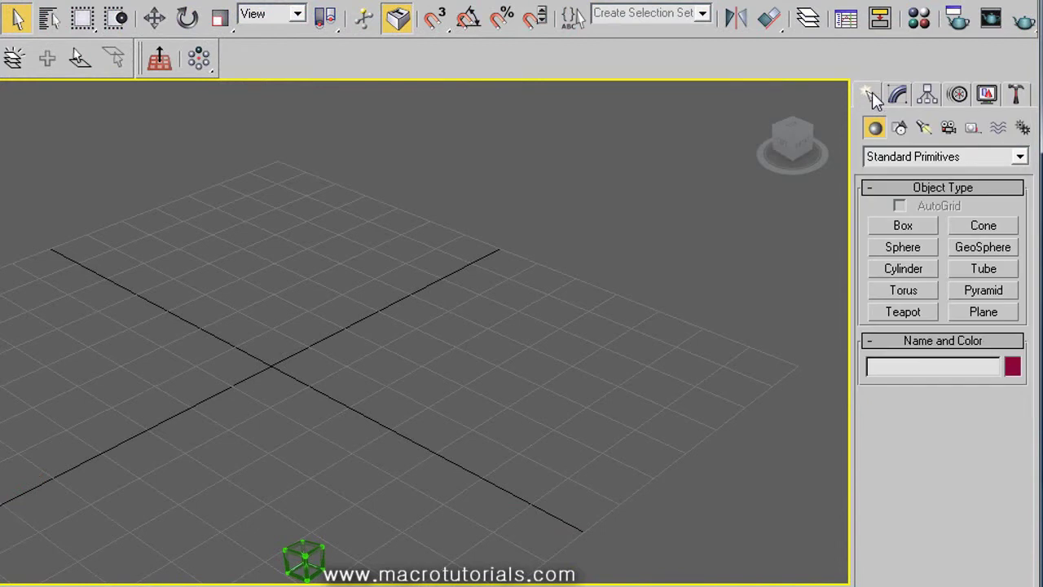
pyautogui.click(886, 253)
pyautogui.moveTo(277, 265); pyautogui.dragTo(366, 282)
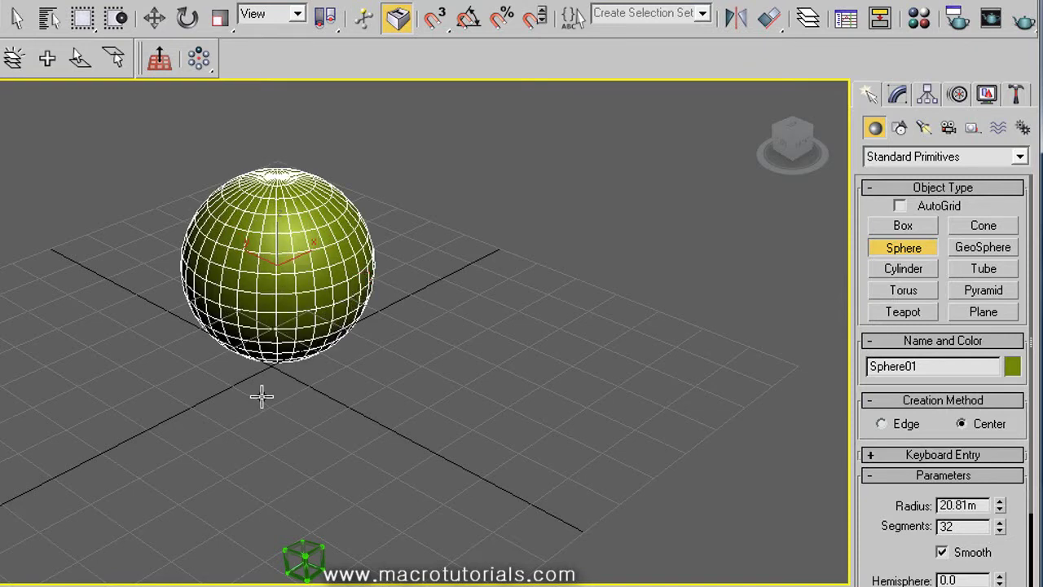
# - Draw Sphere02 (radius 21.181m) and Sphere03 (radius 23.459m), then select Sphere02
pyautogui.moveTo(476, 387); pyautogui.dragTo(590, 380)
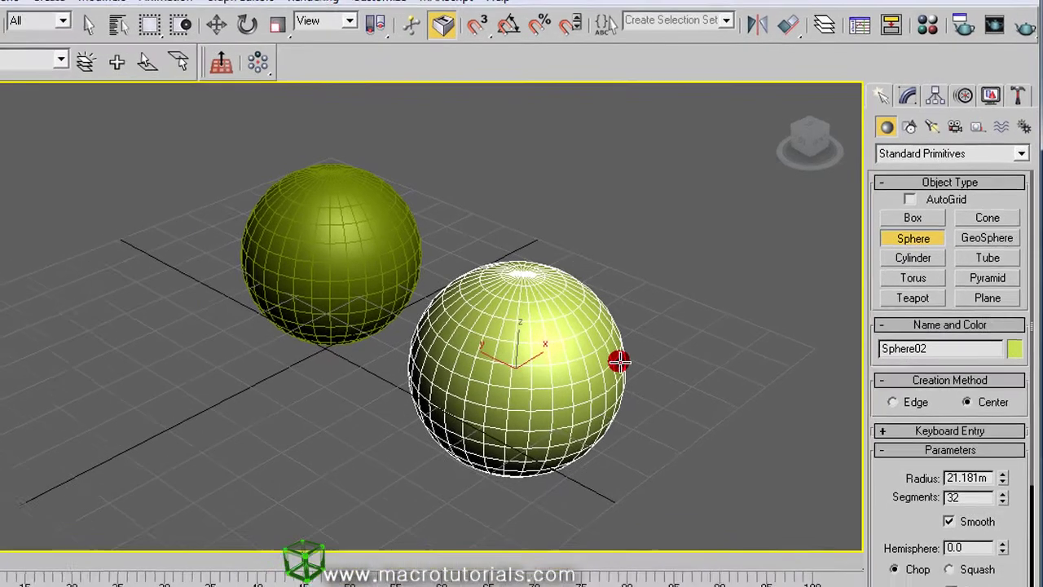
pyautogui.moveTo(114, 358); pyautogui.dragTo(233, 359)
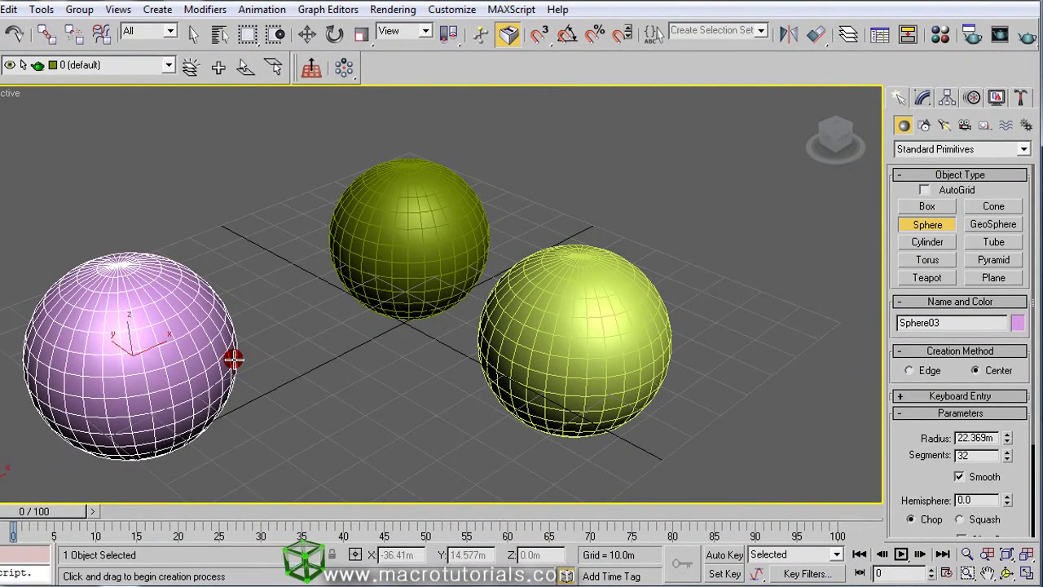
pyautogui.rightClick(331, 387)
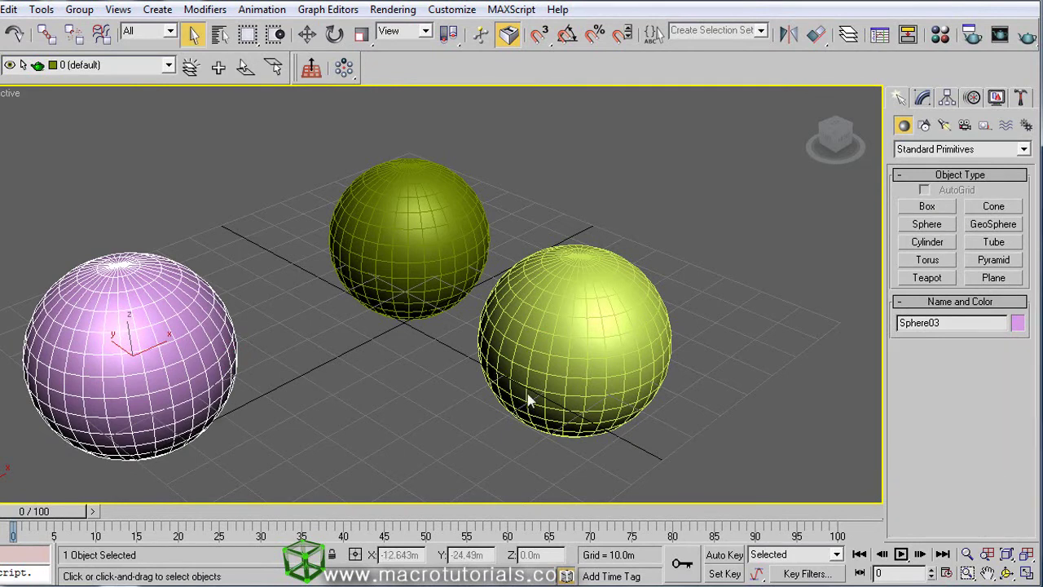
pyautogui.click(621, 330)
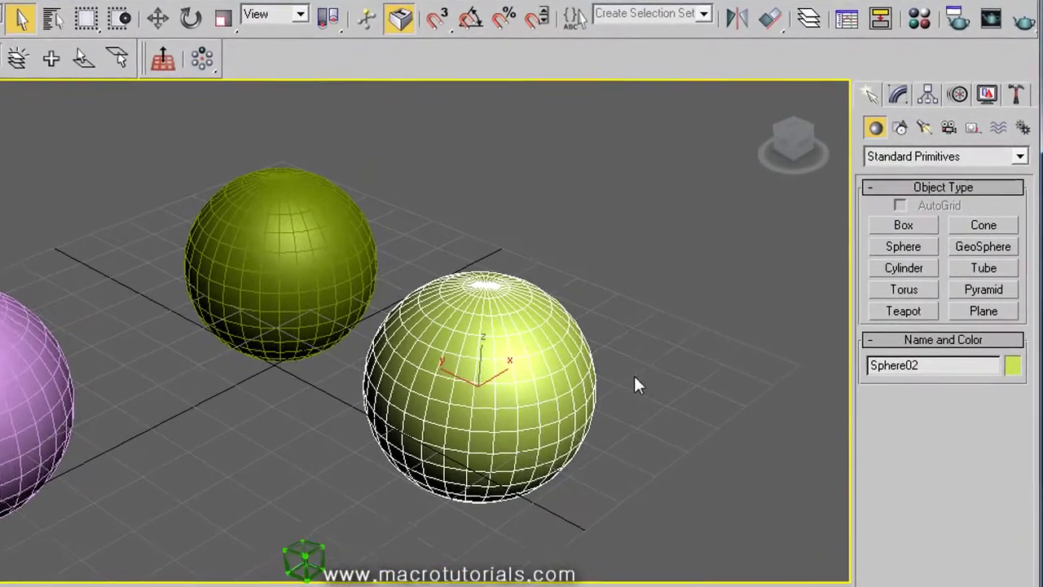
# - Give Sphere02 a 17.369m radius and 18 segments in the Modify panel
pyautogui.moveTo(637, 383); pyautogui.dragTo(644, 343, button='middle')
pyautogui.click(897, 95)
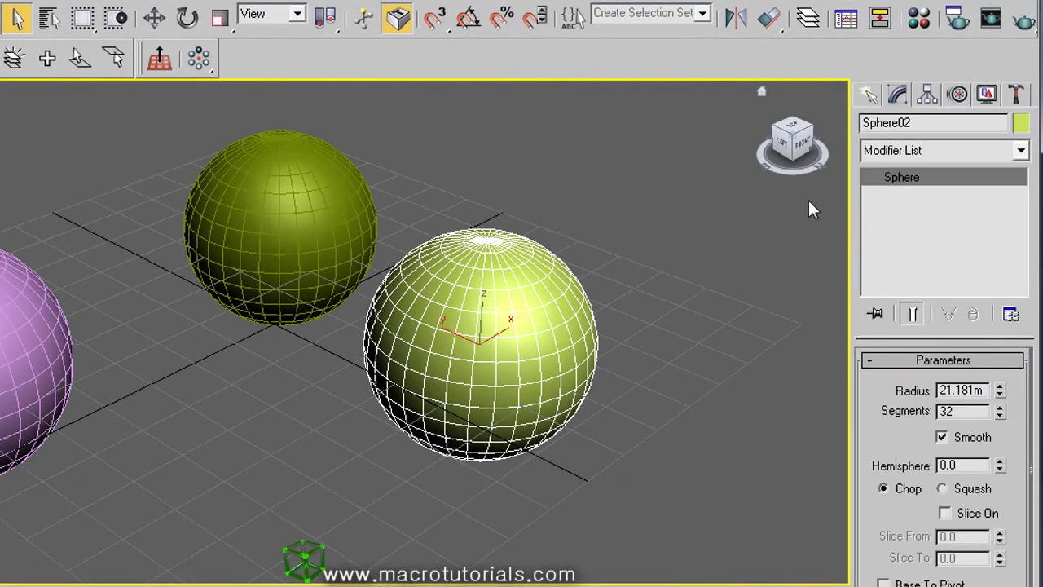
pyautogui.scroll(3, 748, 287)
pyautogui.moveTo(733, 304); pyautogui.dragTo(729, 302, button='middle')
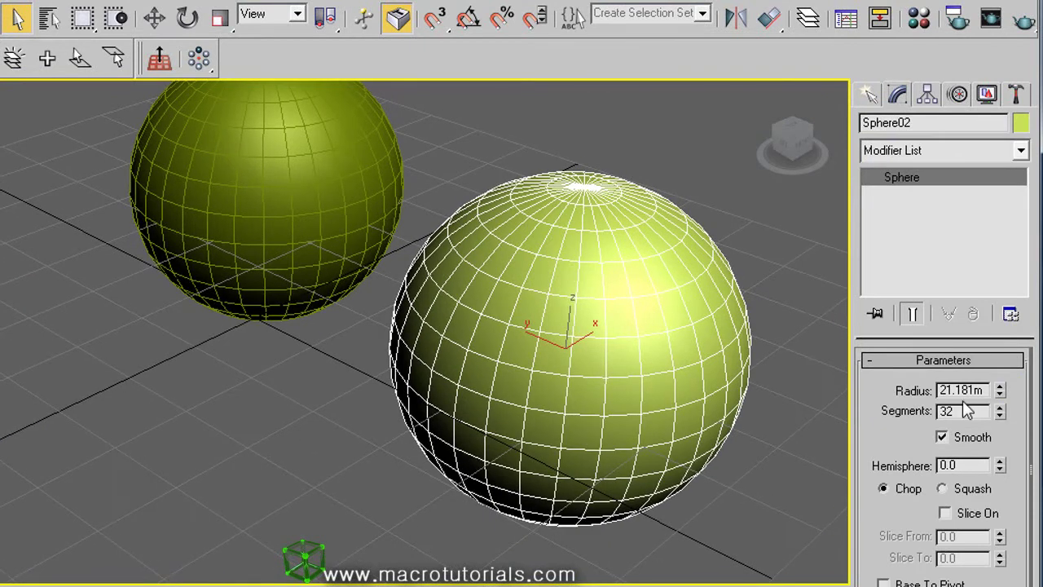
pyautogui.moveTo(1001, 391); pyautogui.dragTo(1000, 544)
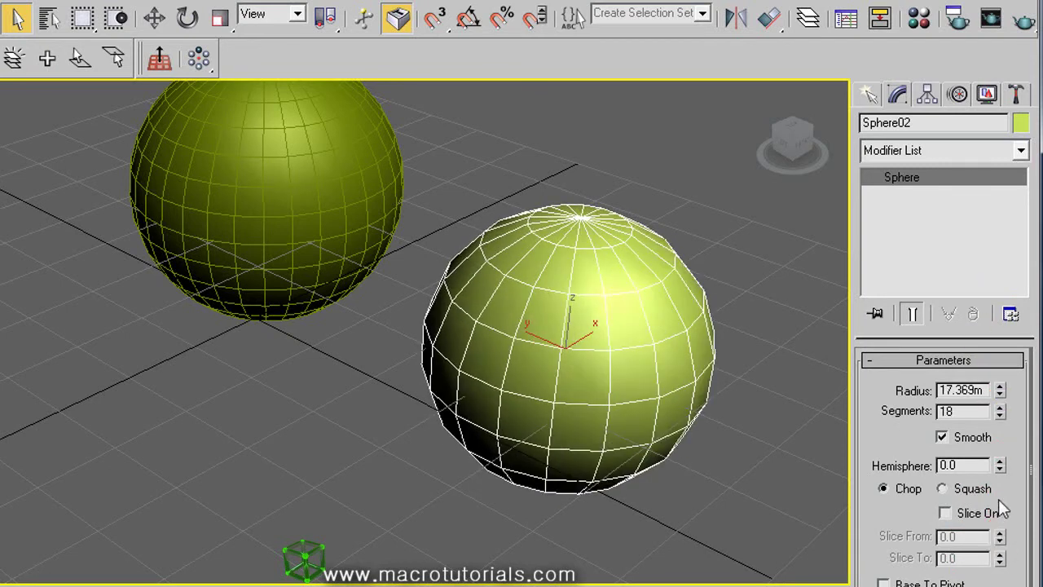
# - Toggle Smooth off and on, then set Sphere02's Hemisphere to 0.5 with Chop
pyautogui.click(982, 438)
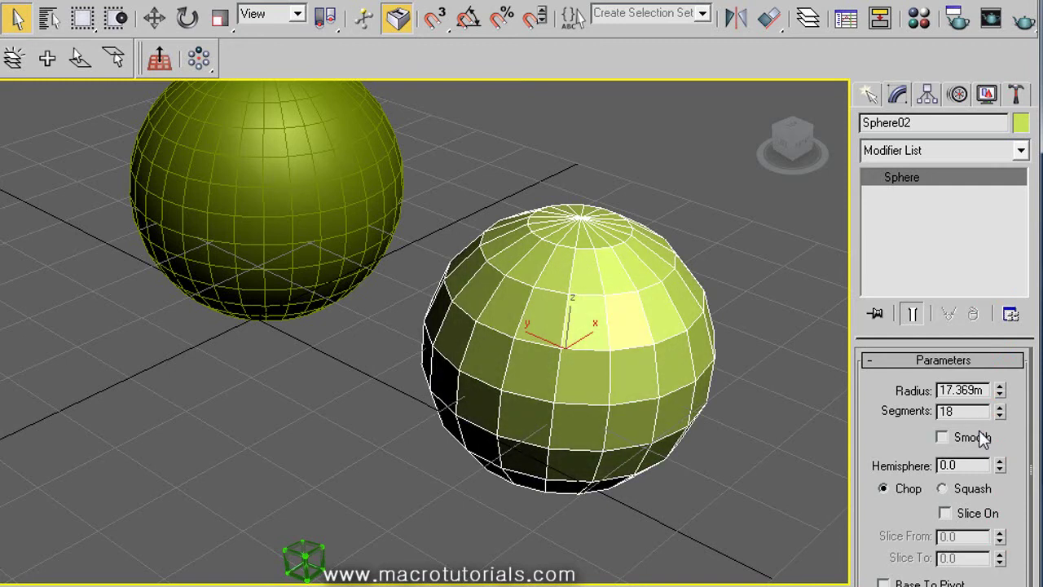
pyautogui.click(942, 438)
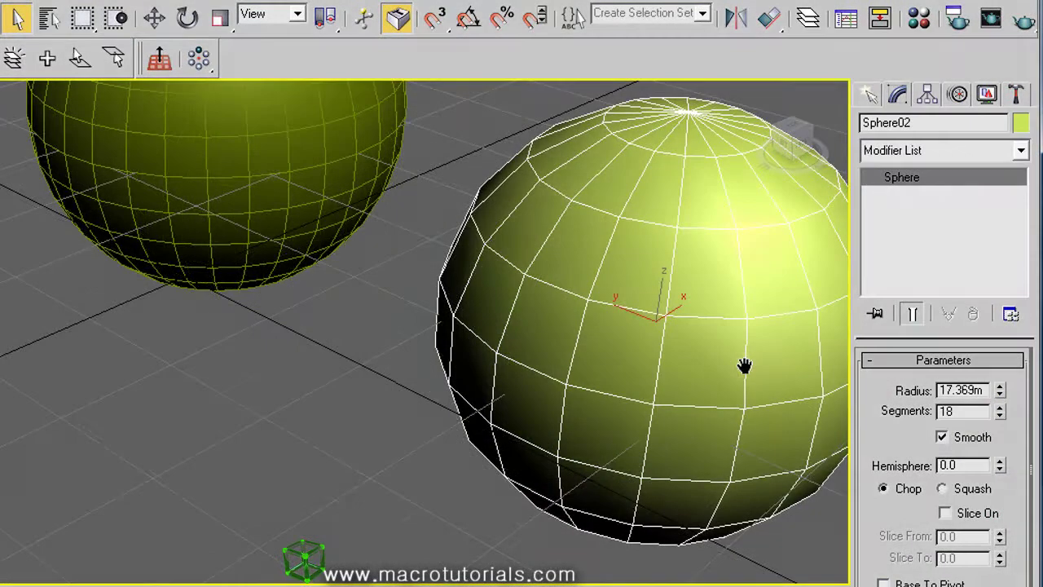
pyautogui.moveTo(744, 365); pyautogui.dragTo(688, 400, button='middle')
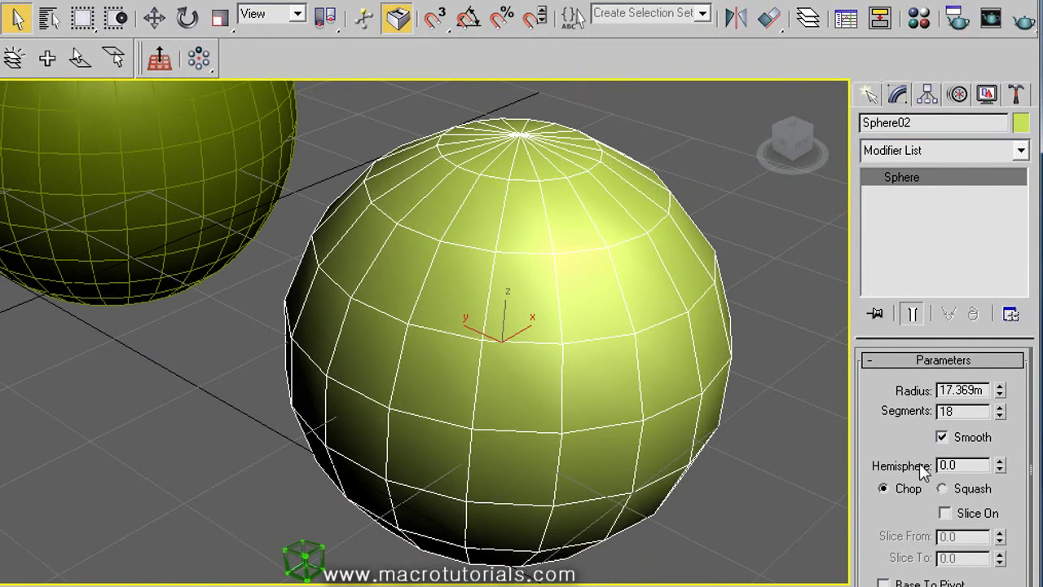
pyautogui.moveTo(1001, 465); pyautogui.dragTo(1016, 358)
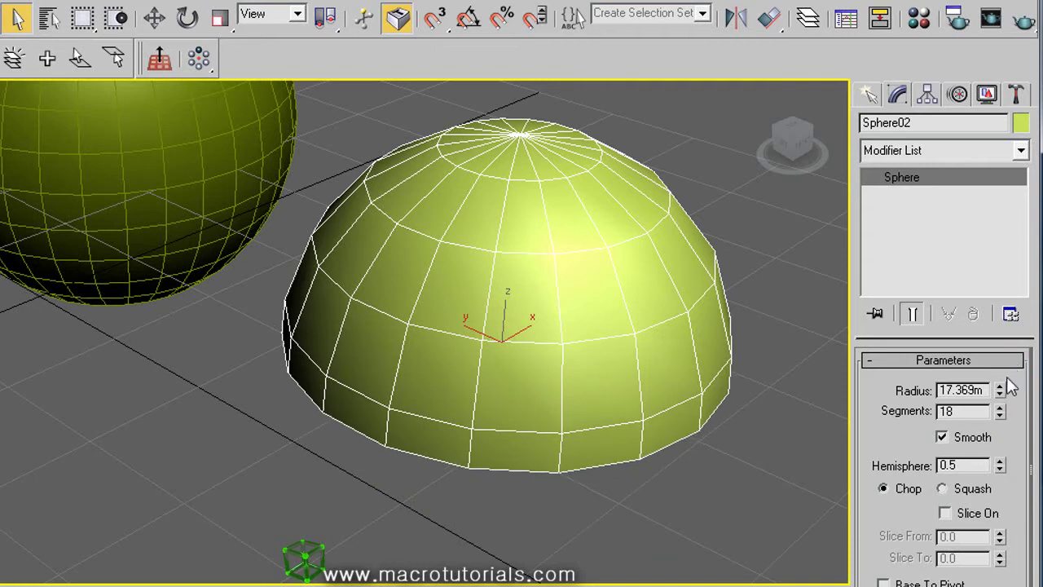
pyautogui.moveTo(1001, 465)
pyautogui.mouseDown()
pyautogui.moveTo(985, 528)
pyautogui.moveTo(998, 383)
pyautogui.moveTo(1007, 476)
pyautogui.moveTo(1007, 458)
pyautogui.mouseUp()
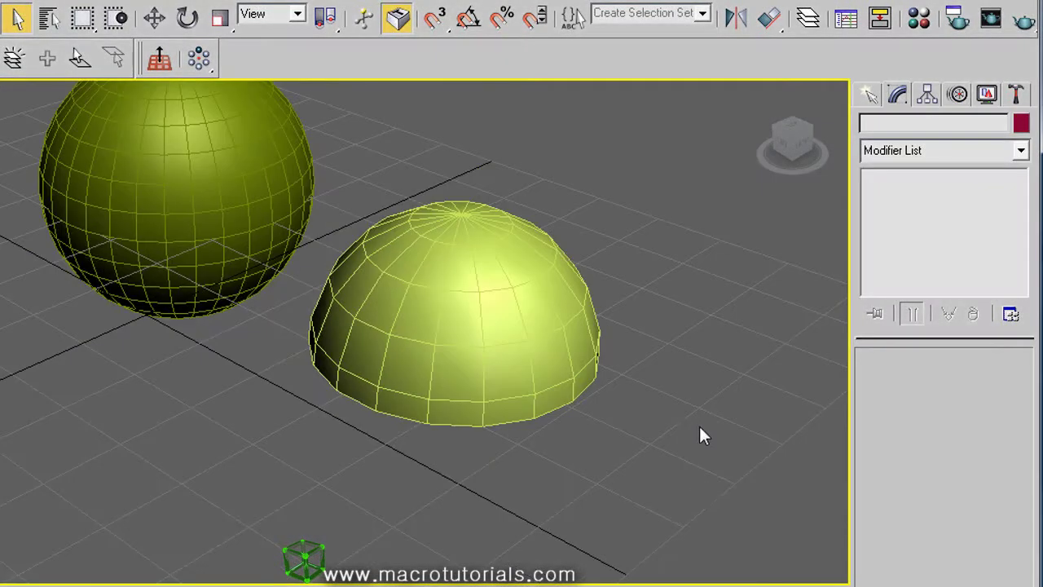
# - Select the dome, turn on Slice On with Slice From 0.0, and adjust the Slice To angle
pyautogui.click(525, 319)
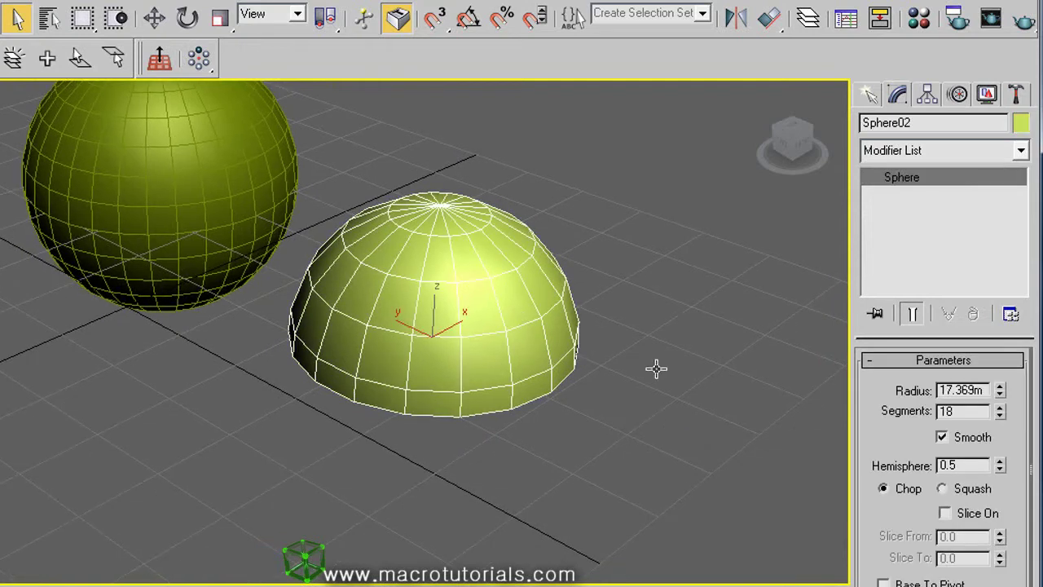
pyautogui.click(945, 513)
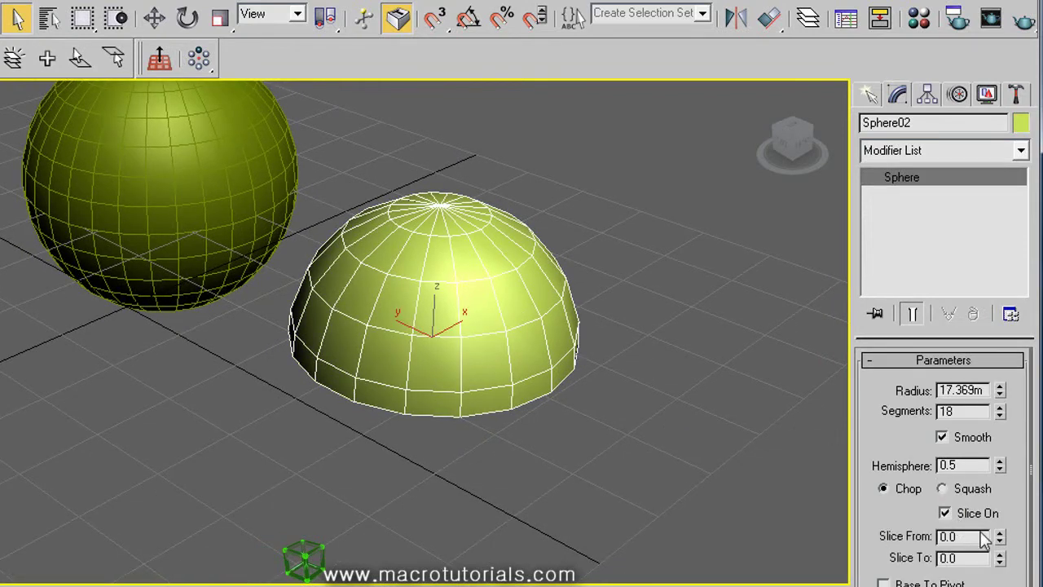
pyautogui.moveTo(1000, 557); pyautogui.dragTo(1004, 413)
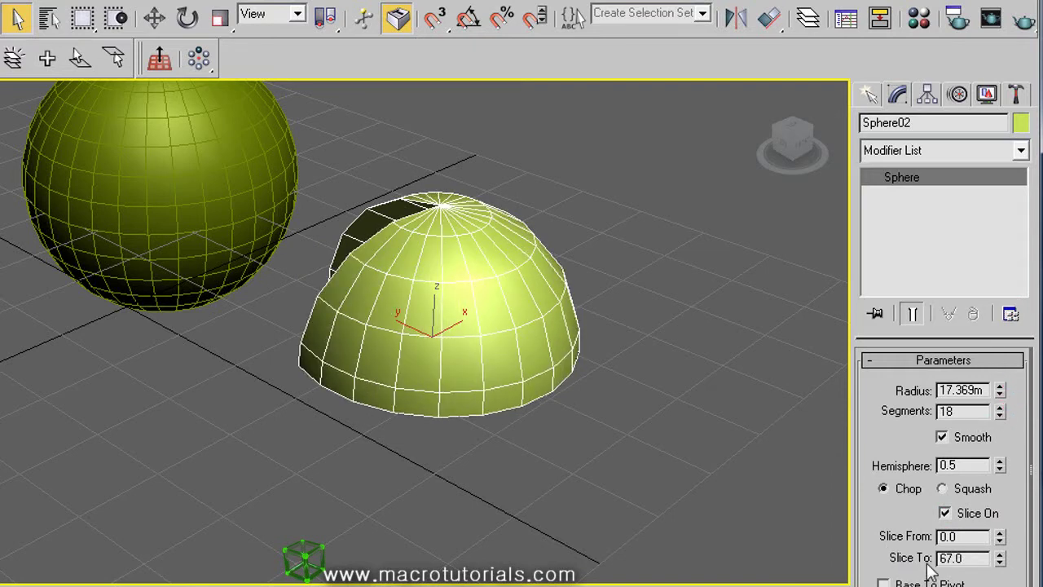
pyautogui.moveTo(1001, 559); pyautogui.dragTo(1010, 536)
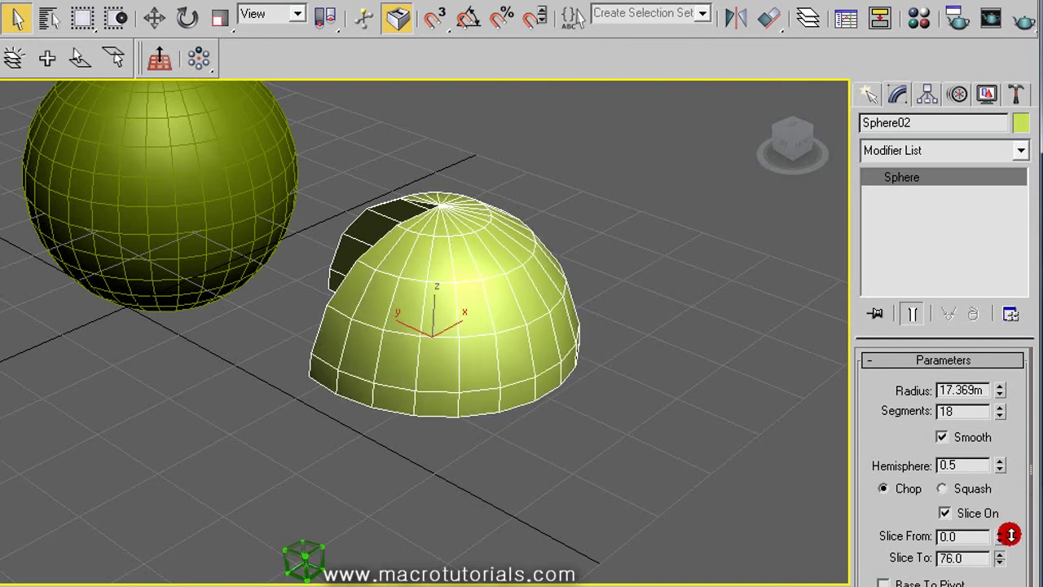
pyautogui.doubleClick(949, 558)
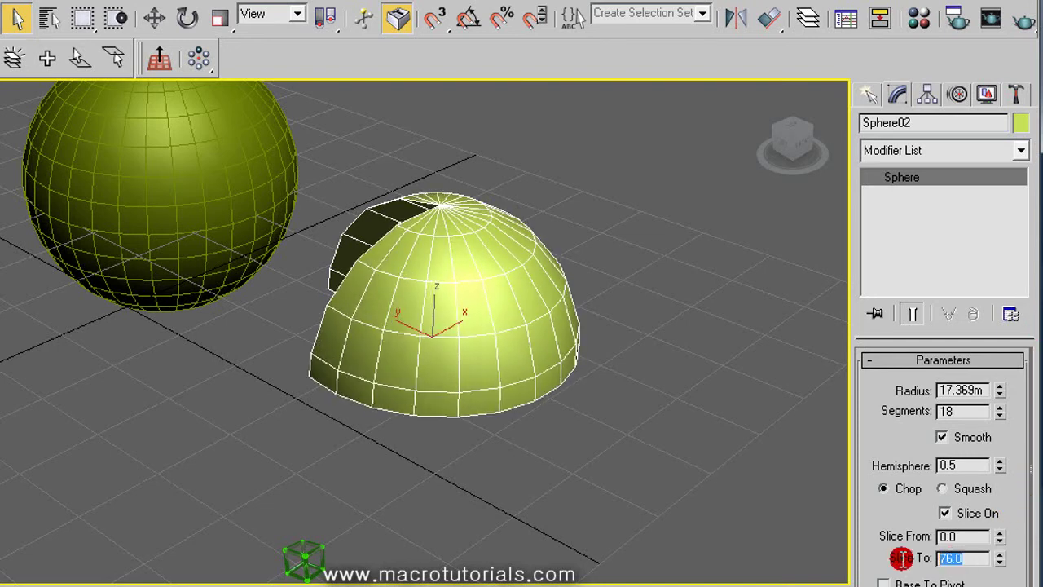
pyautogui.press('Return')
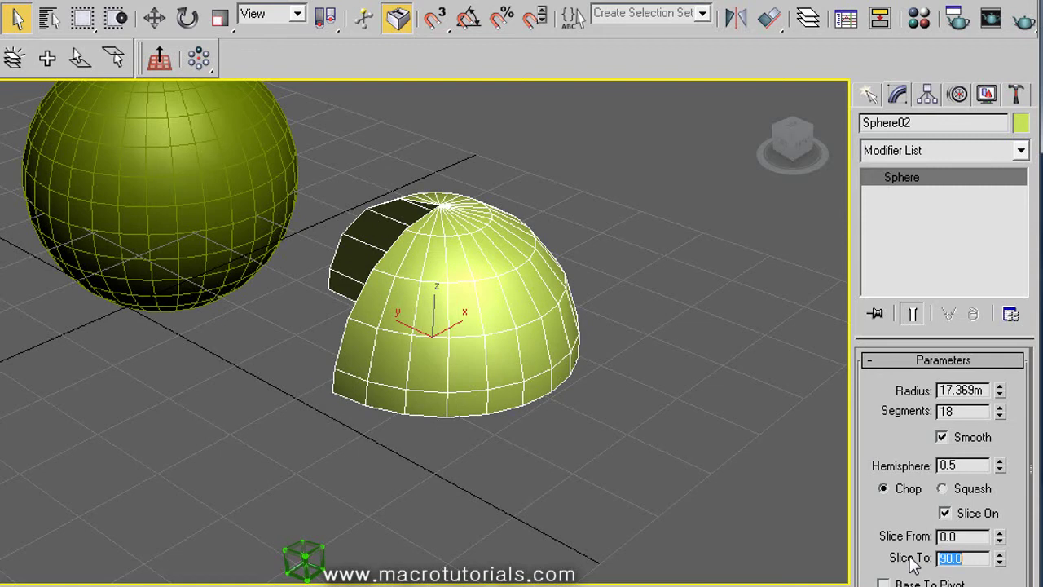
# - Orbit around the dome and widen the slice so Slice To ends at 270.0
pyautogui.moveTo(437, 366)
pyautogui.keyDown('alt'); pyautogui.mouseDown(button='middle')
pyautogui.moveTo(372, 405)
pyautogui.moveTo(365, 426)
pyautogui.moveTo(388, 352)
pyautogui.moveTo(655, 442)
pyautogui.mouseUp(button='middle'); pyautogui.keyUp('alt')
pyautogui.click(155, 17)
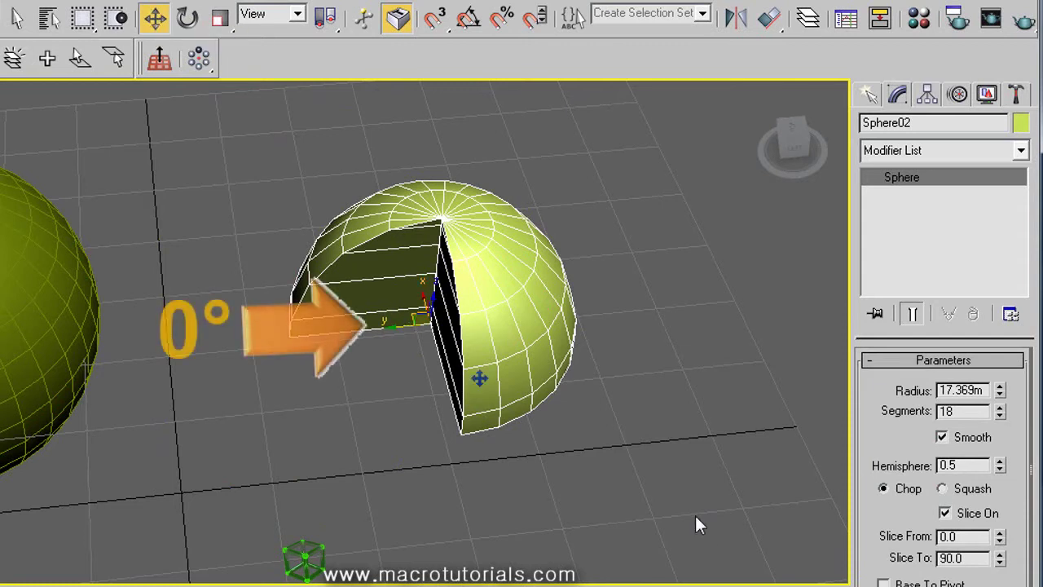
pyautogui.keyDown('alt'); pyautogui.moveTo(694, 514); pyautogui.dragTo(269, 359, button='middle'); pyautogui.keyUp('alt')
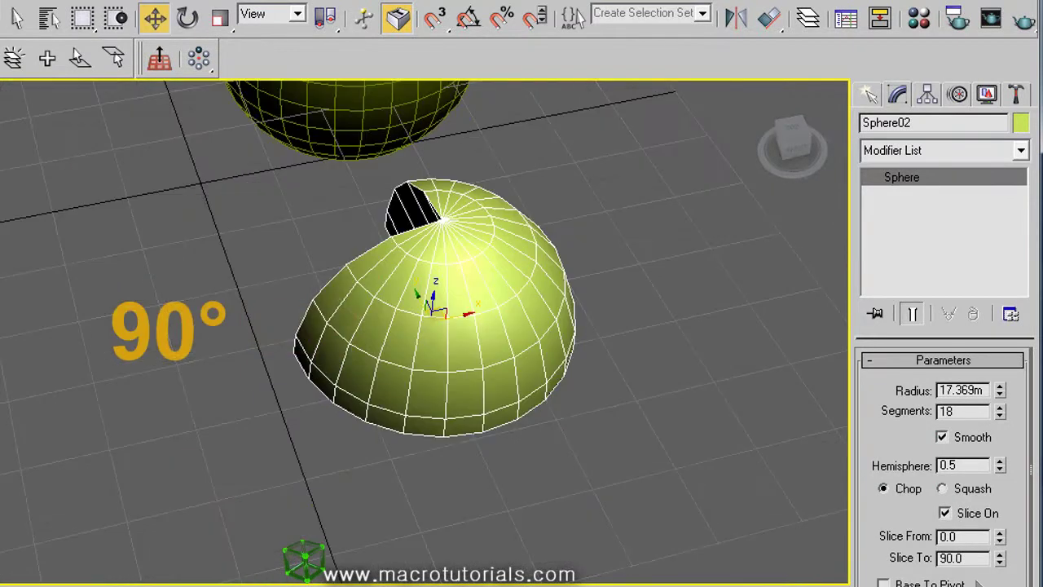
pyautogui.moveTo(1001, 556); pyautogui.dragTo(1032, 187)
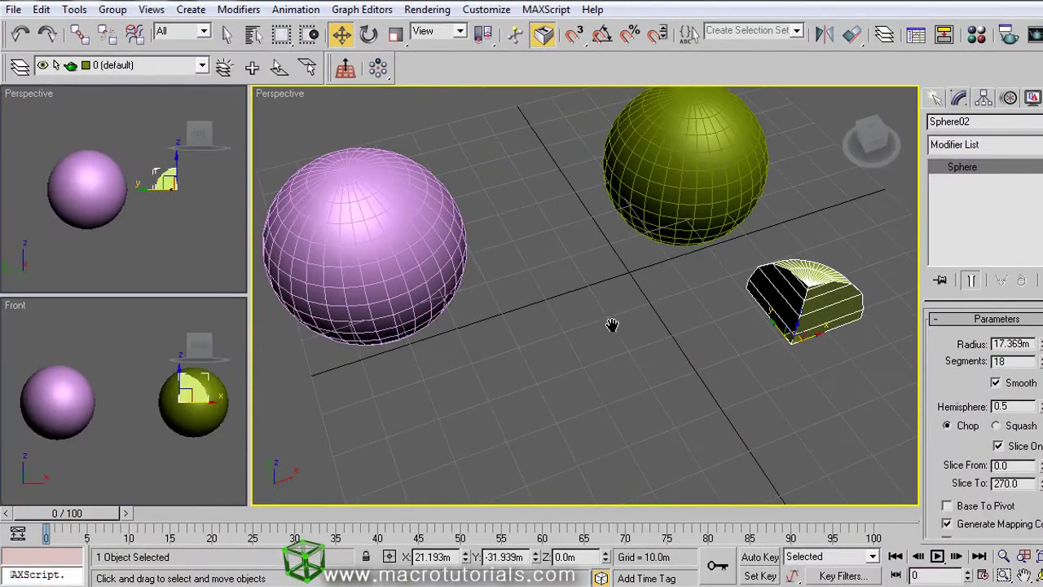
# - Frame and orbit the pink sphere, then enable Base To Pivot so it rests on the grid
pyautogui.press('z')
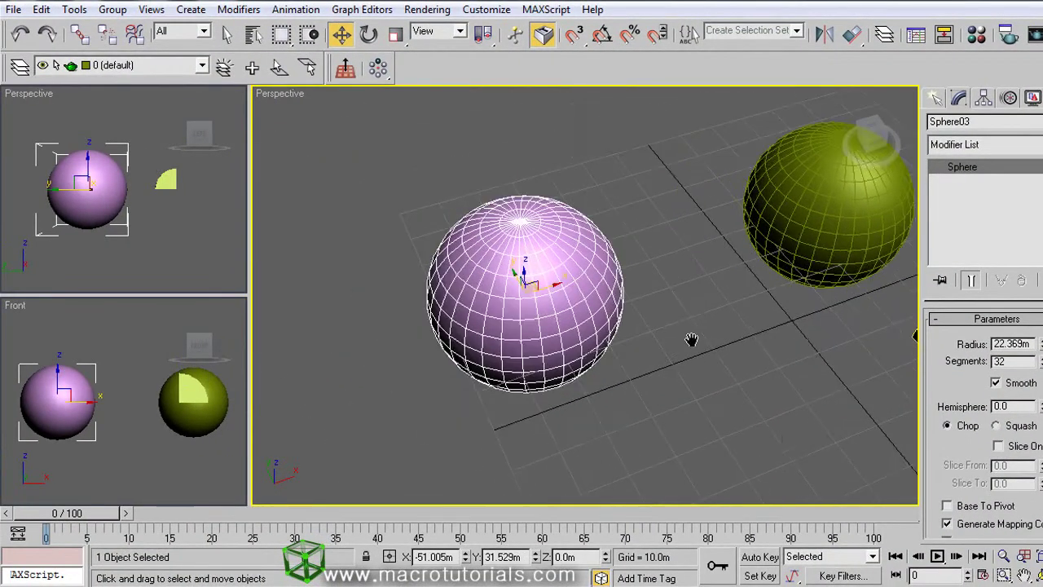
pyautogui.keyDown('alt'); pyautogui.moveTo(815, 494); pyautogui.dragTo(643, 322, button='middle'); pyautogui.keyUp('alt')
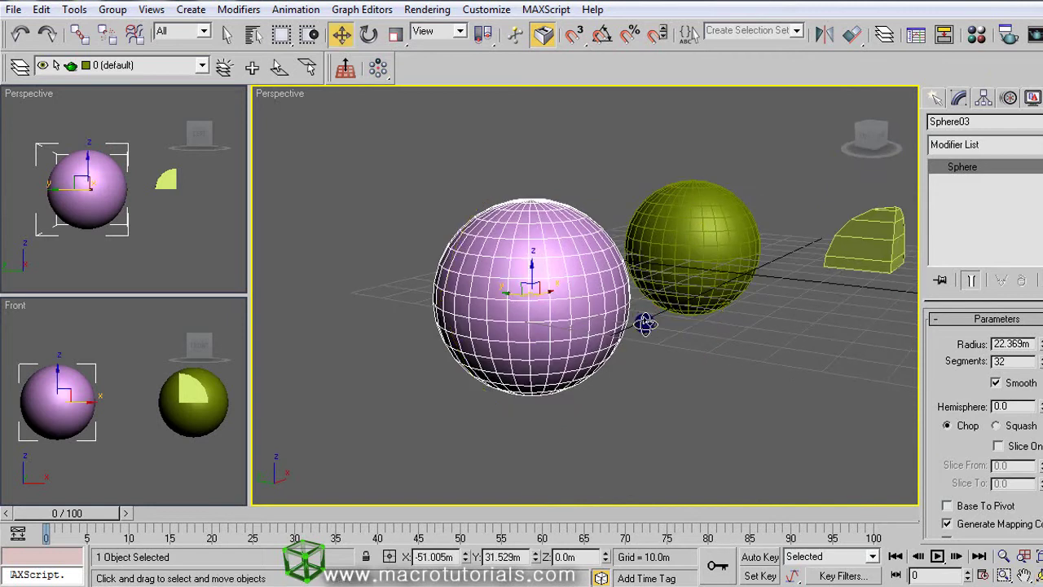
pyautogui.click(970, 512)
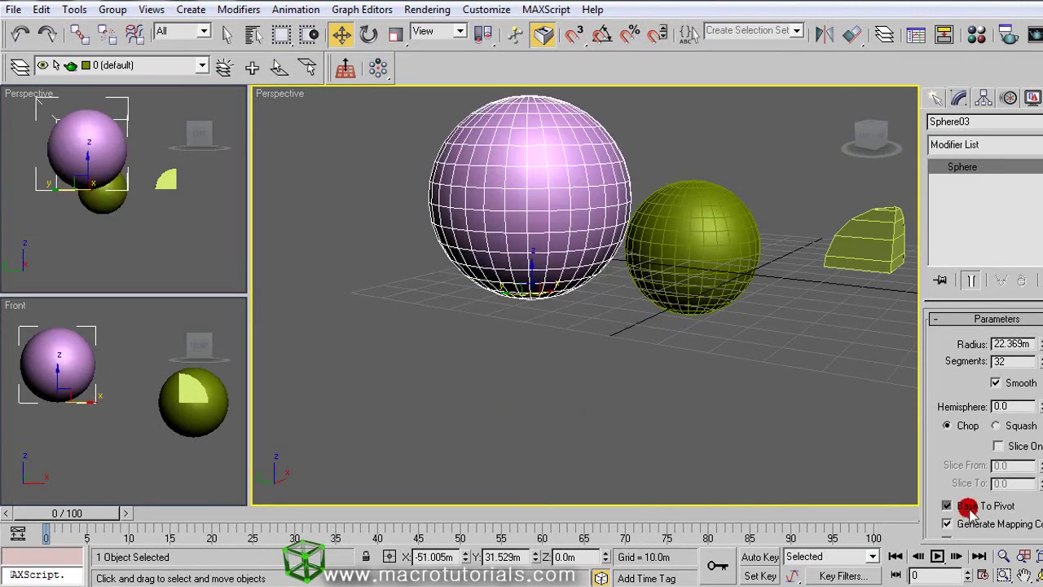
pyautogui.click(970, 511)
pyautogui.click(968, 510)
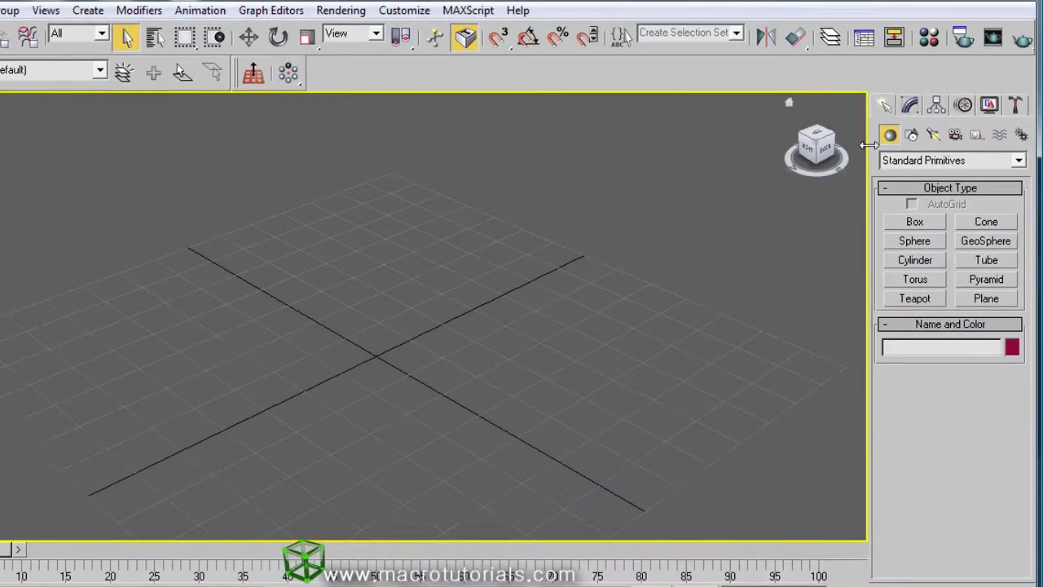
# - Draw a cylinder at the grid centre with radius 21.236m and height 38.527m, then show its parameters
pyautogui.click(868, 95)
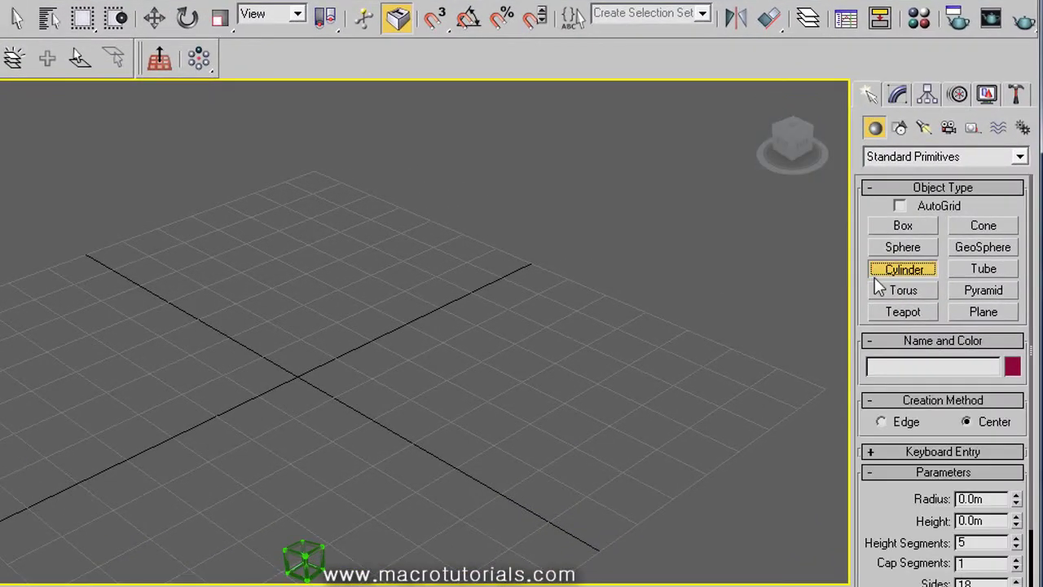
pyautogui.moveTo(291, 375); pyautogui.dragTo(405, 376)
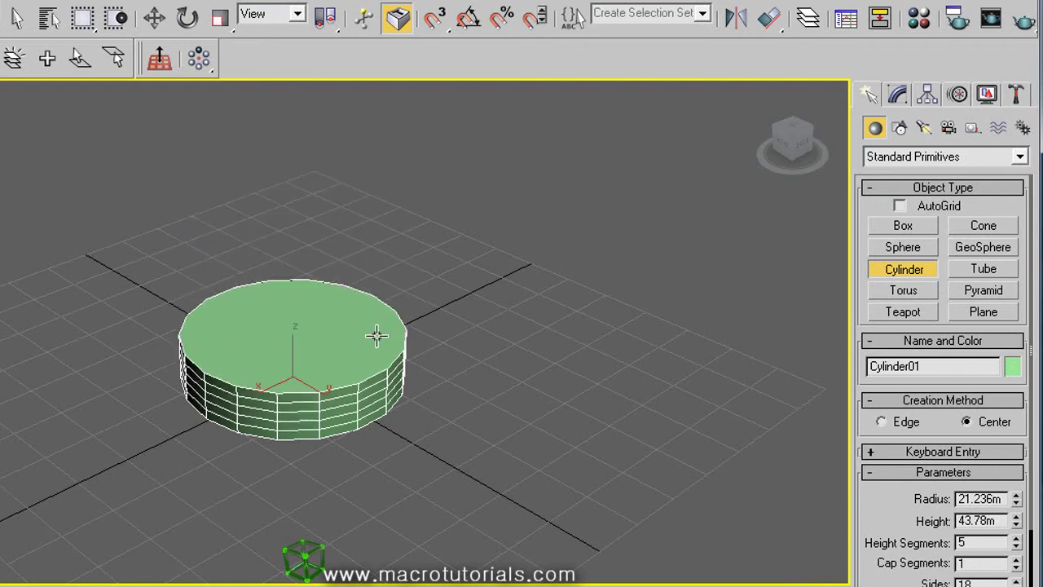
pyautogui.click(395, 176)
pyautogui.rightClick(477, 282)
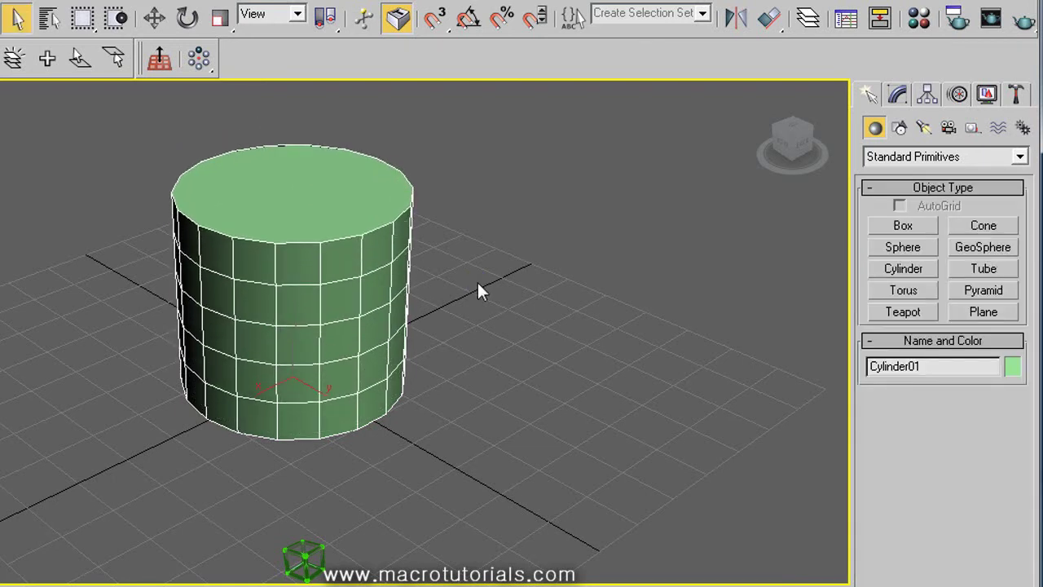
pyautogui.click(891, 96)
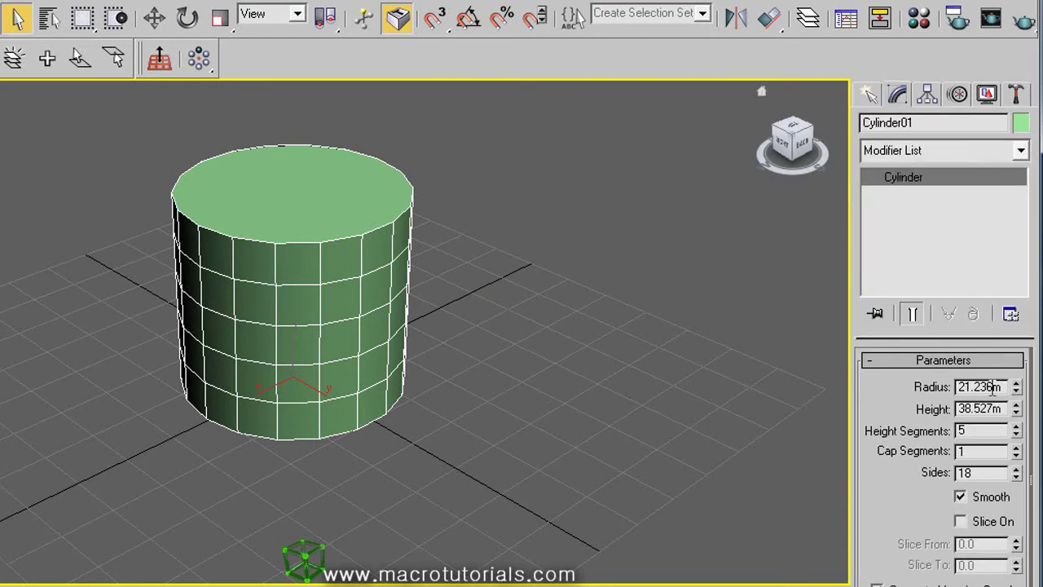
# - Give the cylinder 8 height segments, 5 cap segments and 19 sides, keep Smooth on, and slice a wedge
pyautogui.moveTo(1016, 429); pyautogui.dragTo(1001, 450)
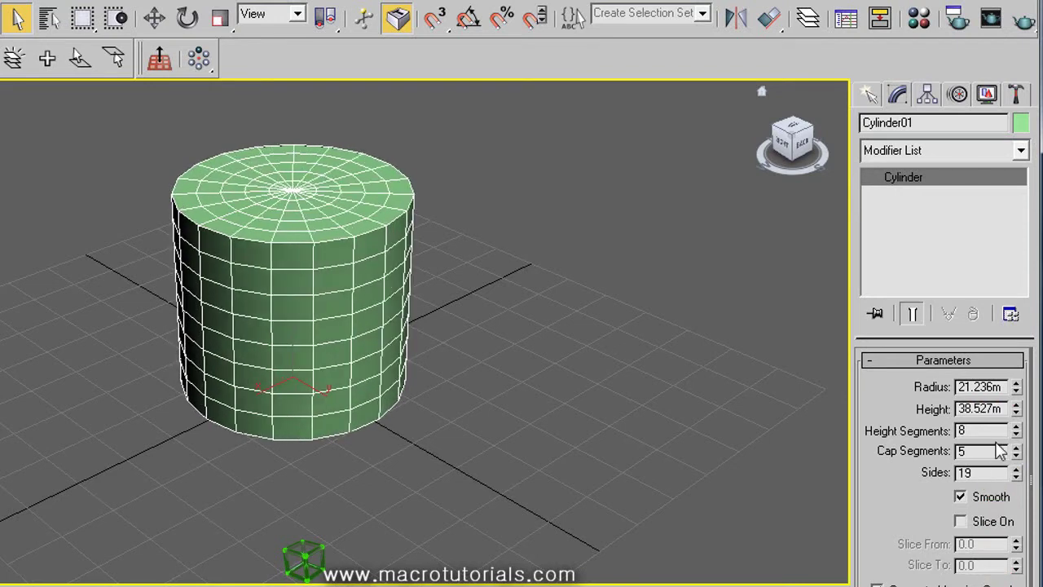
pyautogui.click(978, 499)
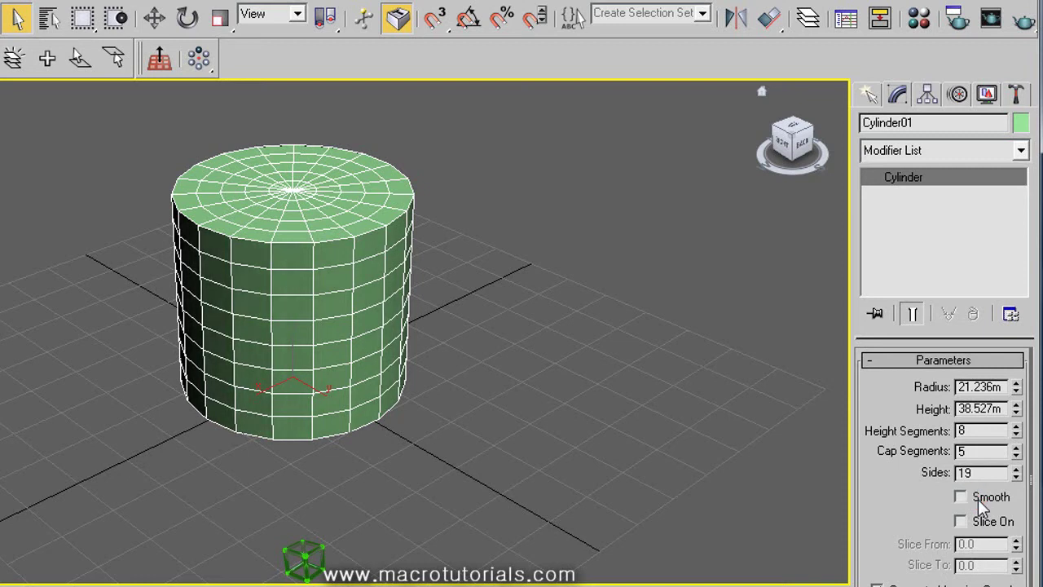
pyautogui.click(978, 499)
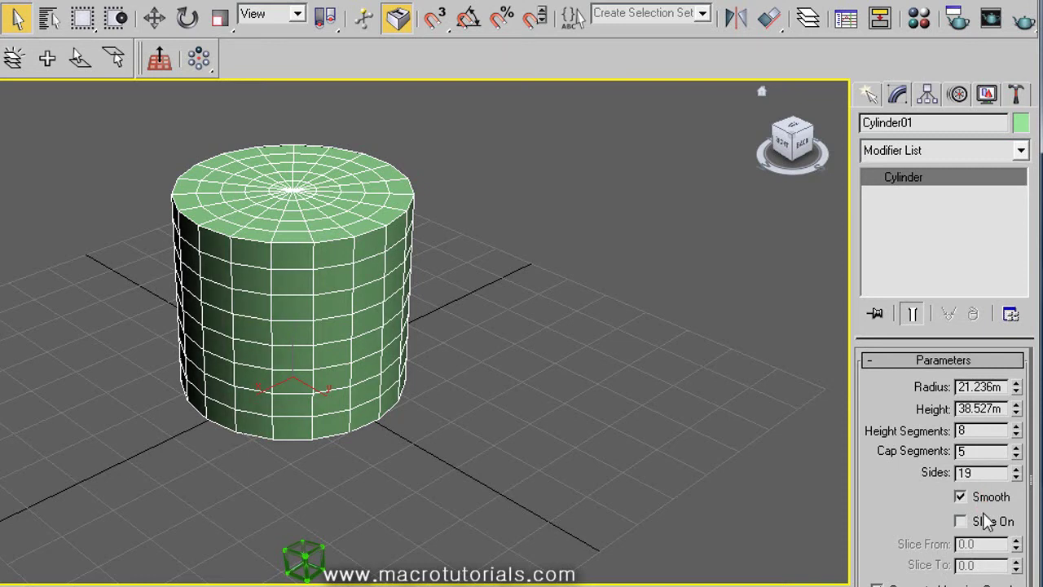
pyautogui.click(987, 524)
pyautogui.moveTo(1017, 565); pyautogui.dragTo(994, 366)
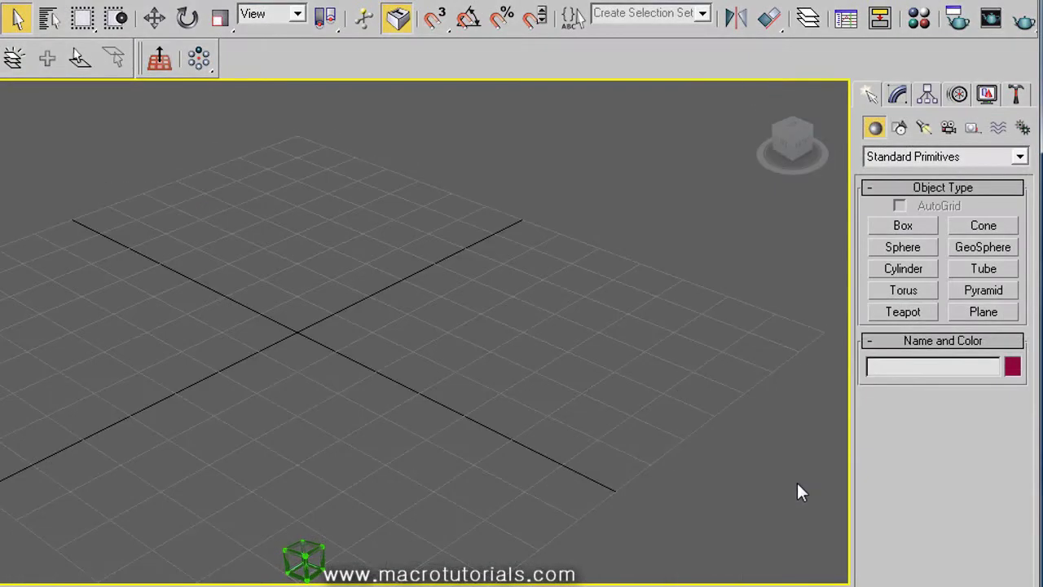
# - Draw a torus from the grid centre with Radius 1 of 33.57m and Radius 2 of 11.769m
pyautogui.click(887, 293)
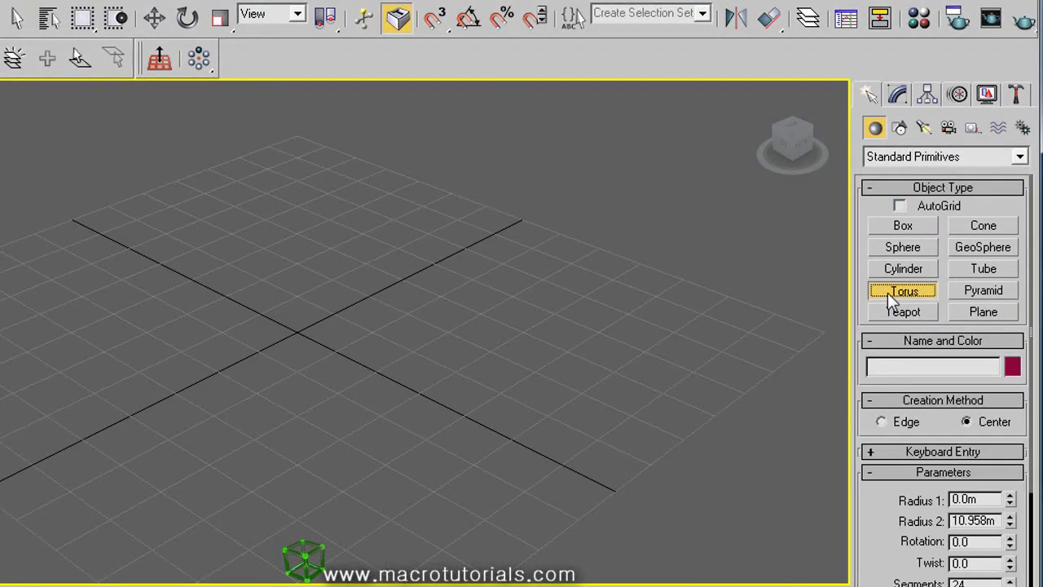
pyautogui.moveTo(298, 334); pyautogui.dragTo(537, 378)
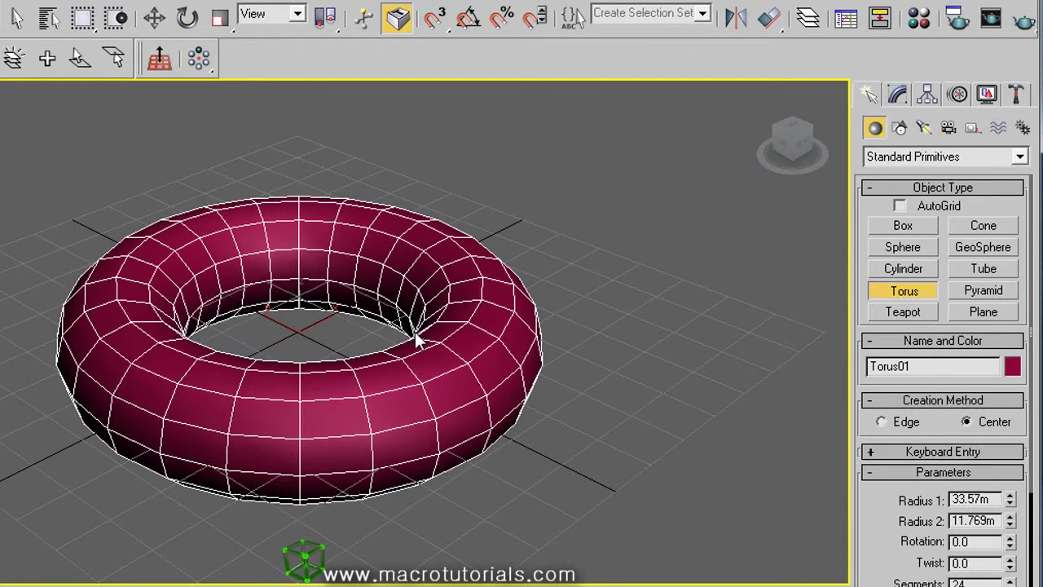
pyautogui.click(415, 332)
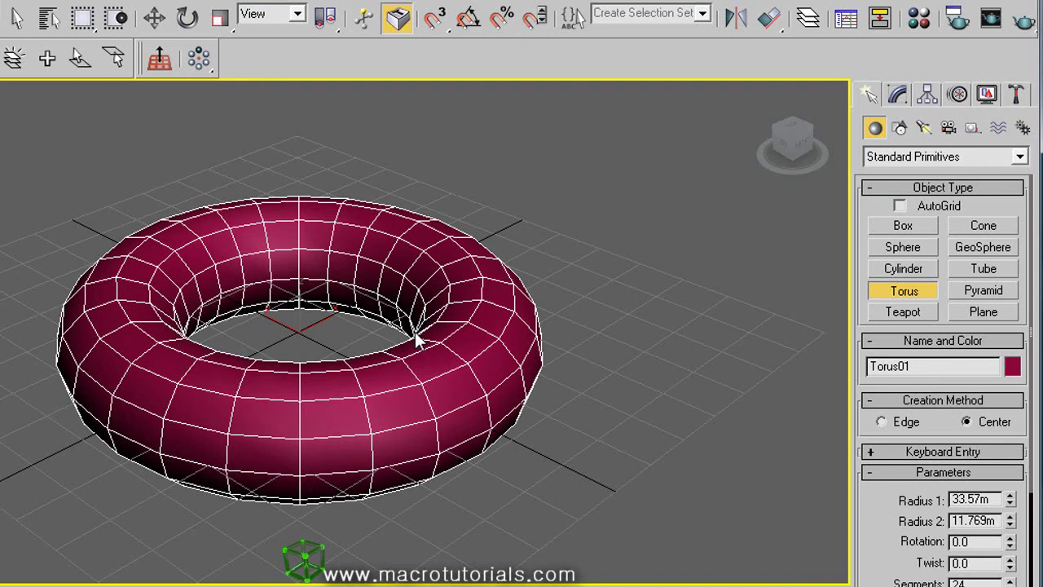
pyautogui.rightClick(571, 313)
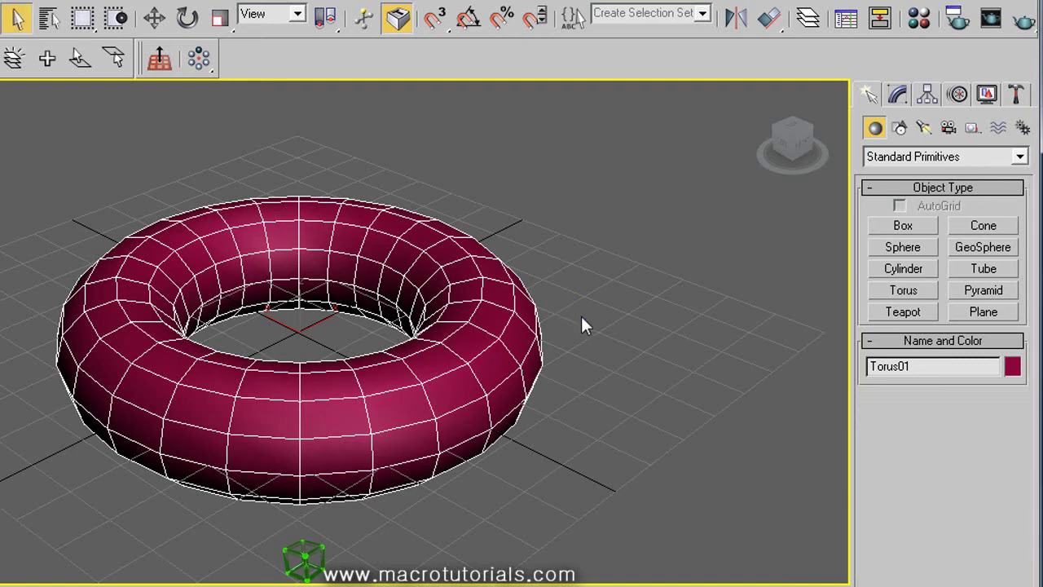
# - Set the torus Rotation to 97 and Segments to 32, keep Sides at 12, and leave Twist unchanged
pyautogui.click(896, 96)
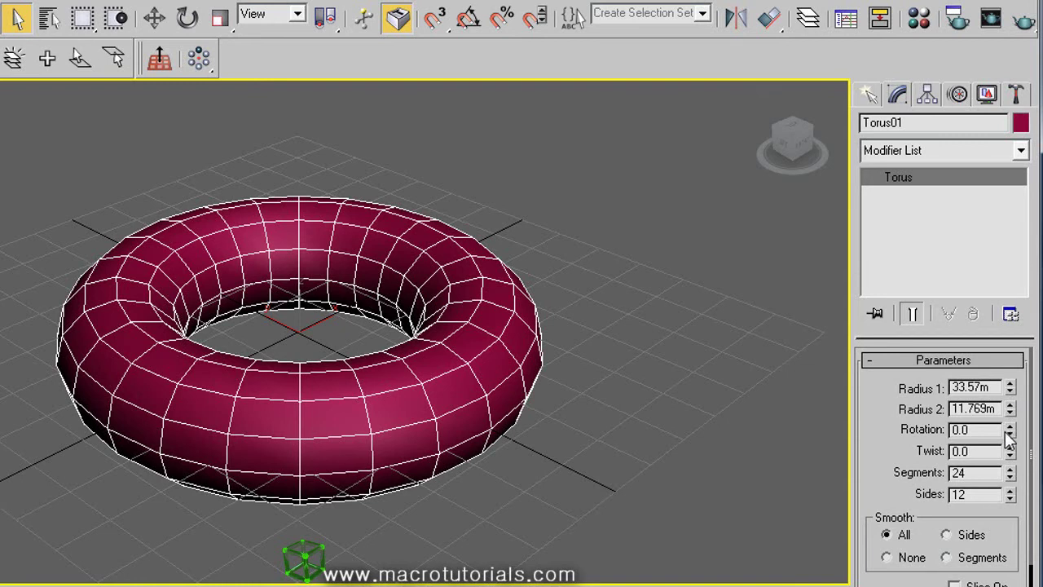
pyautogui.moveTo(1011, 430); pyautogui.dragTo(1010, 239)
pyautogui.moveTo(1010, 450); pyautogui.dragTo(911, 361)
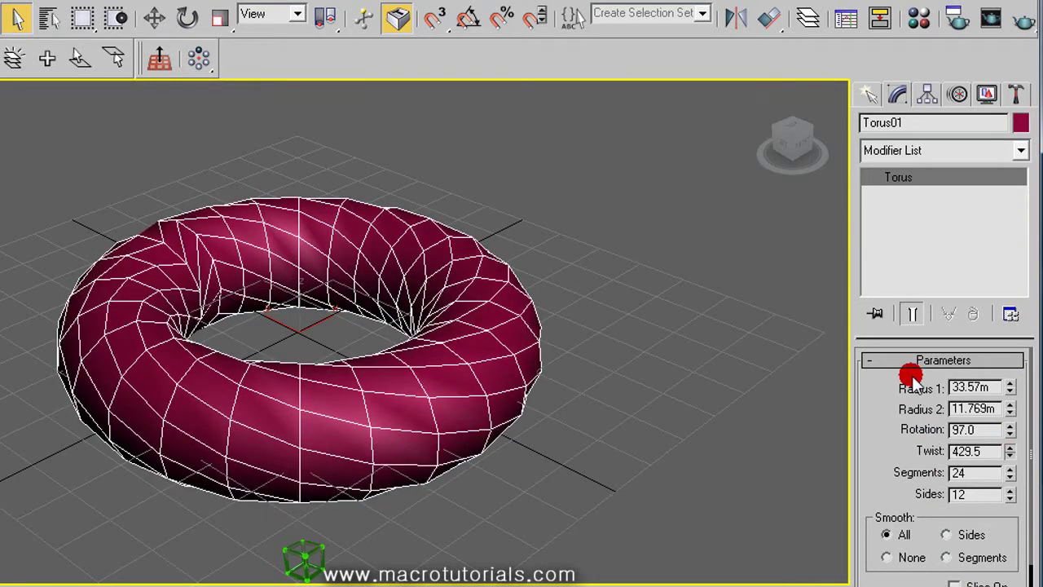
pyautogui.click(0, 16)
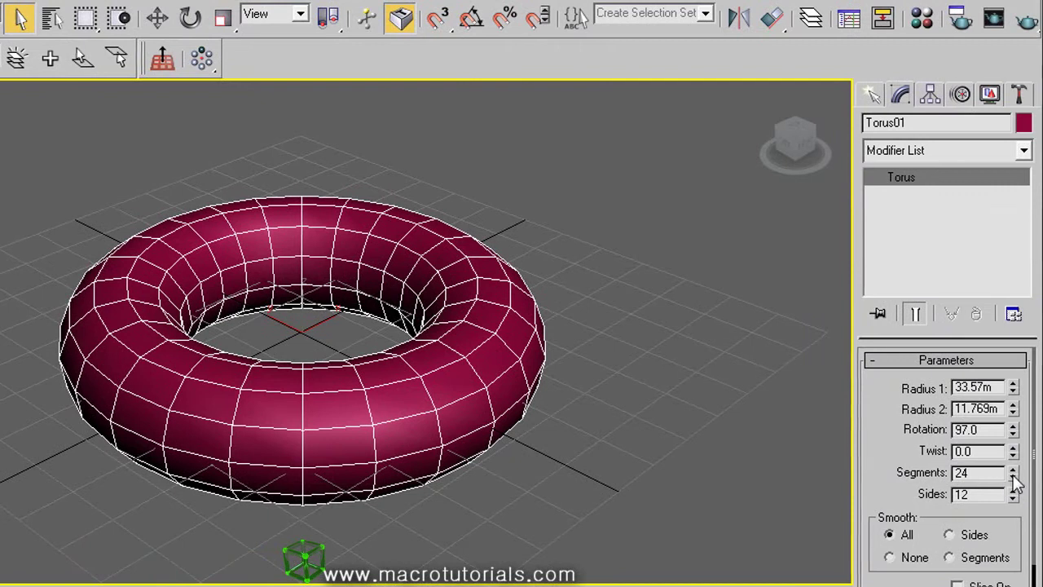
pyautogui.moveTo(1042, 476); pyautogui.dragTo(1042, 389)
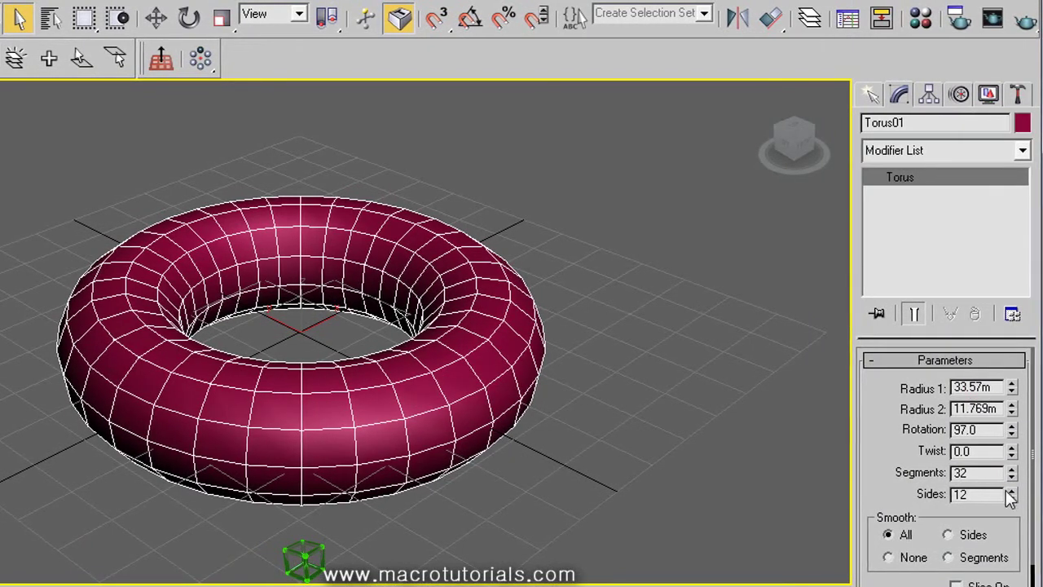
pyautogui.moveTo(1011, 496); pyautogui.dragTo(1003, 345)
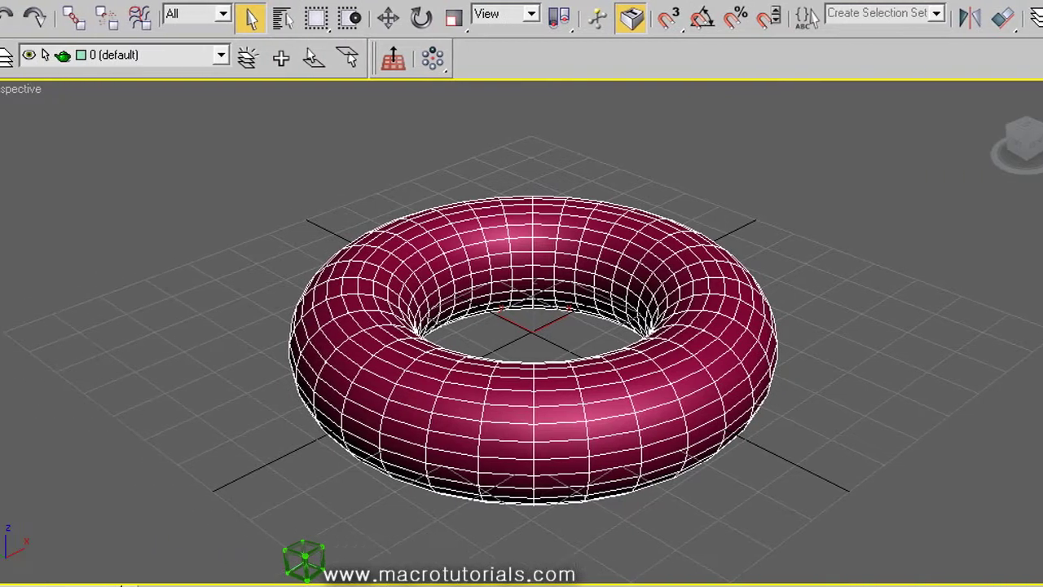
pyautogui.click(35, 22)
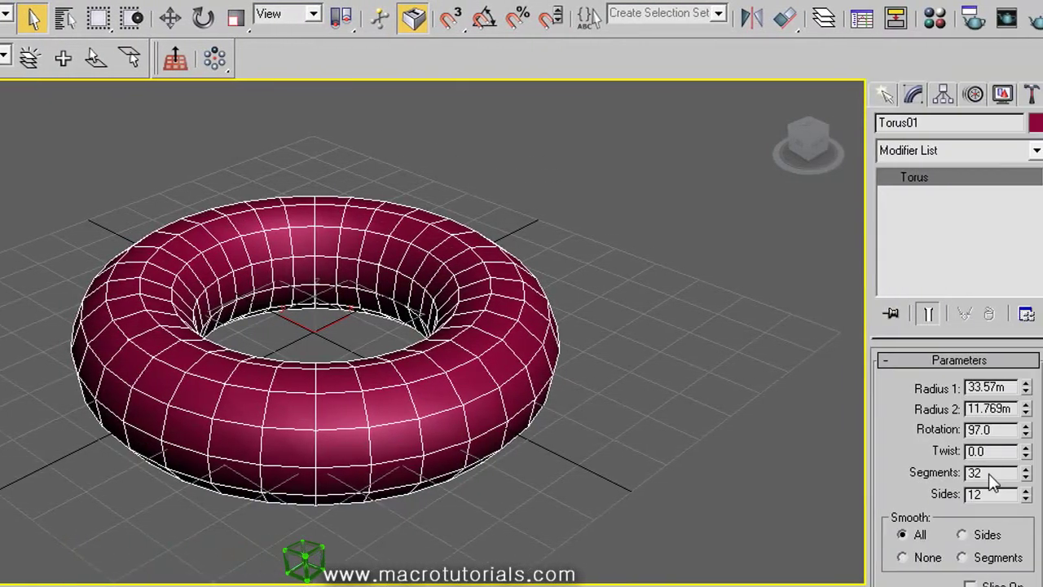
# - Try the Smooth options, settle on All, and slice the torus from 0.0 to 173.5
pyautogui.click(914, 559)
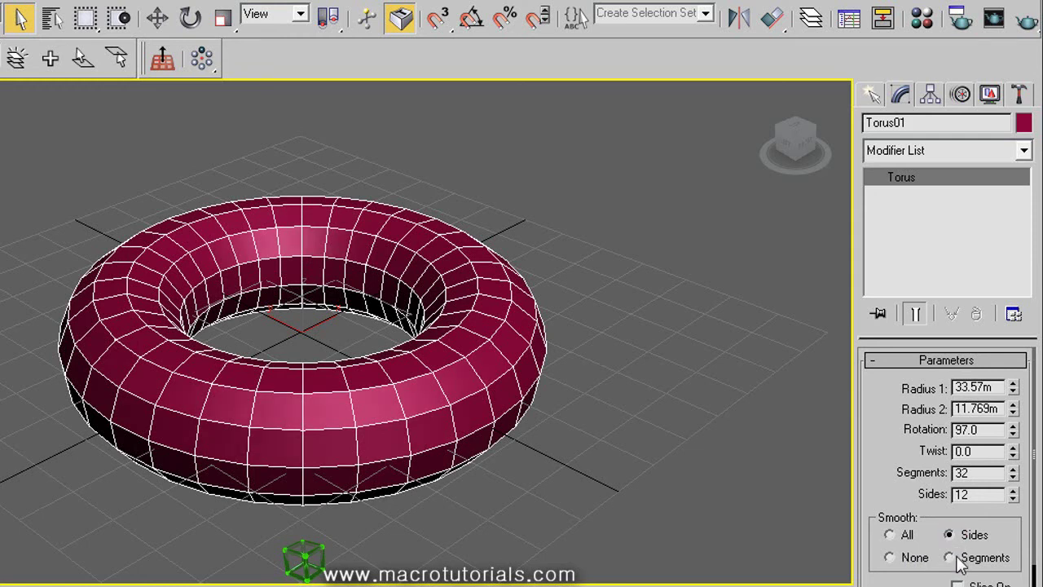
pyautogui.click(950, 558)
pyautogui.click(889, 534)
pyautogui.moveTo(898, 575); pyautogui.dragTo(903, 523)
pyautogui.click(958, 512)
pyautogui.moveTo(1013, 554); pyautogui.dragTo(990, 208)
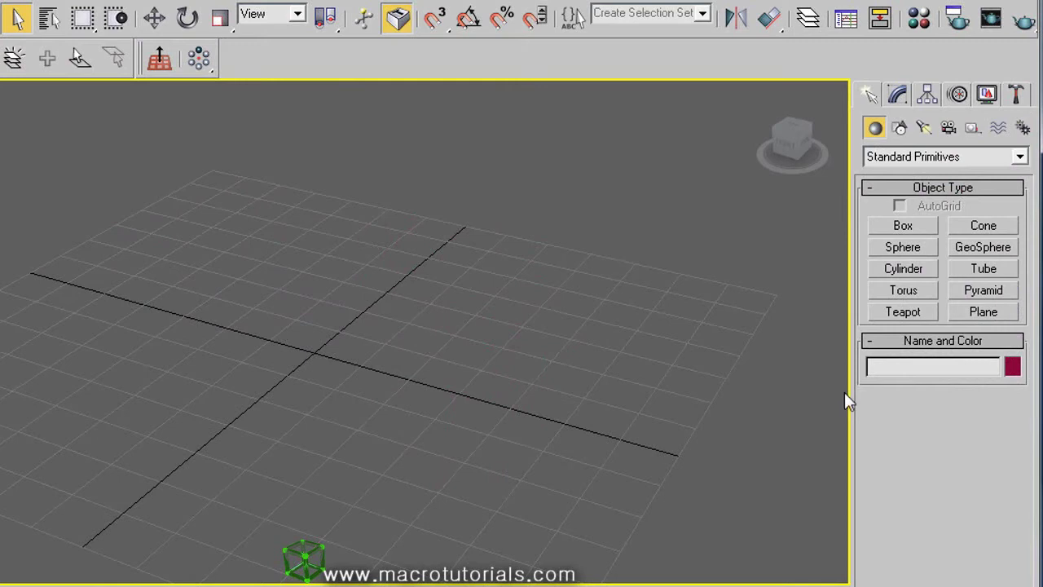
# - Draw a teapot at the grid centre and resize it to about 29m radius
pyautogui.click(904, 313)
pyautogui.moveTo(302, 342); pyautogui.dragTo(444, 347)
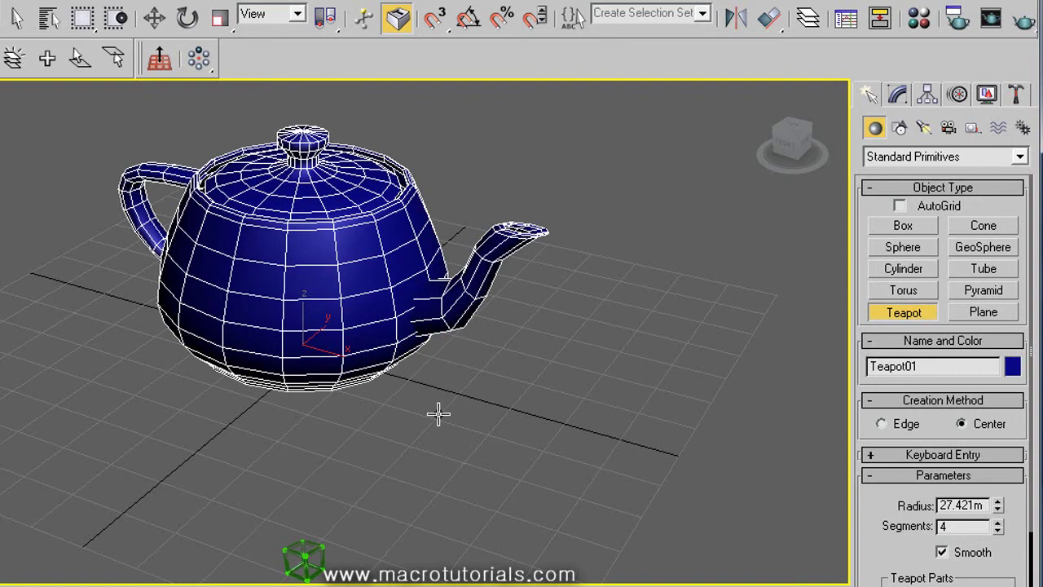
pyautogui.click(897, 96)
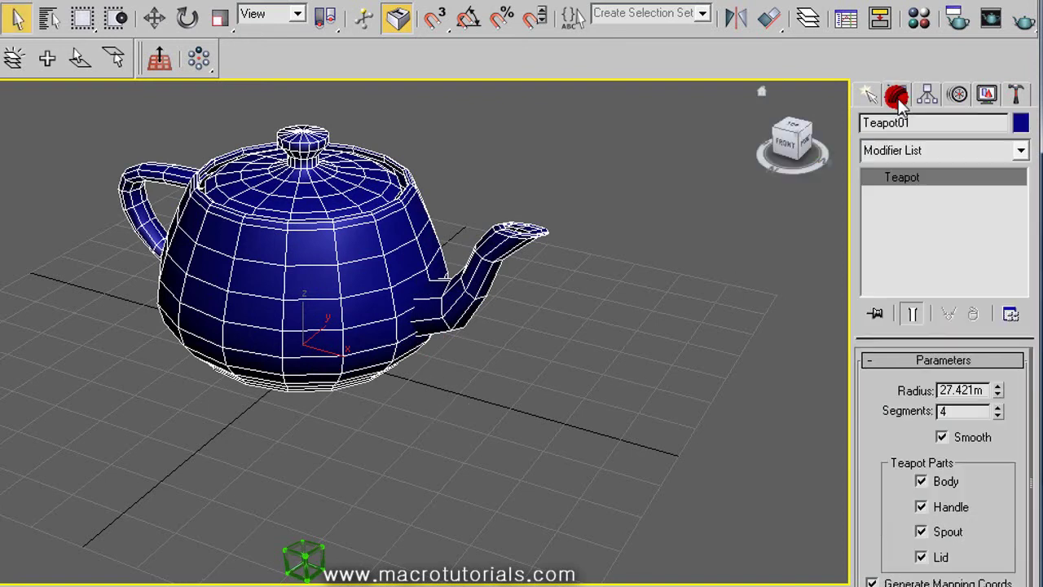
pyautogui.moveTo(997, 393)
pyautogui.mouseDown()
pyautogui.moveTo(1007, 412)
pyautogui.moveTo(997, 358)
pyautogui.moveTo(1001, 404)
pyautogui.mouseUp()
pyautogui.click(998, 408)
# - Hide and restore the teapot's Body, Handle, Spout and Lid parts
pyautogui.click(940, 484)
pyautogui.click(939, 484)
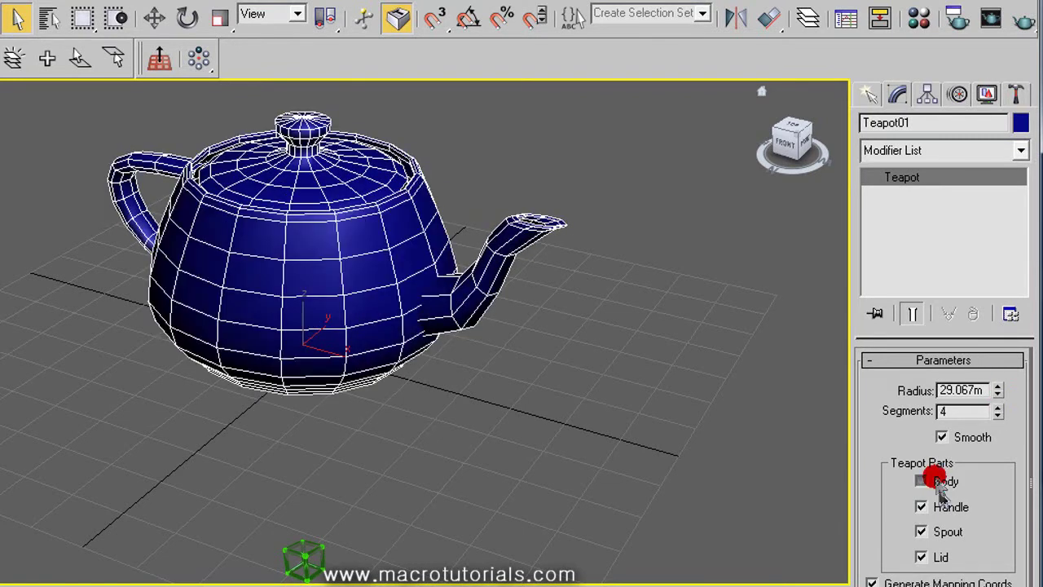
pyautogui.click(943, 506)
pyautogui.click(943, 506)
pyautogui.click(938, 529)
pyautogui.click(938, 529)
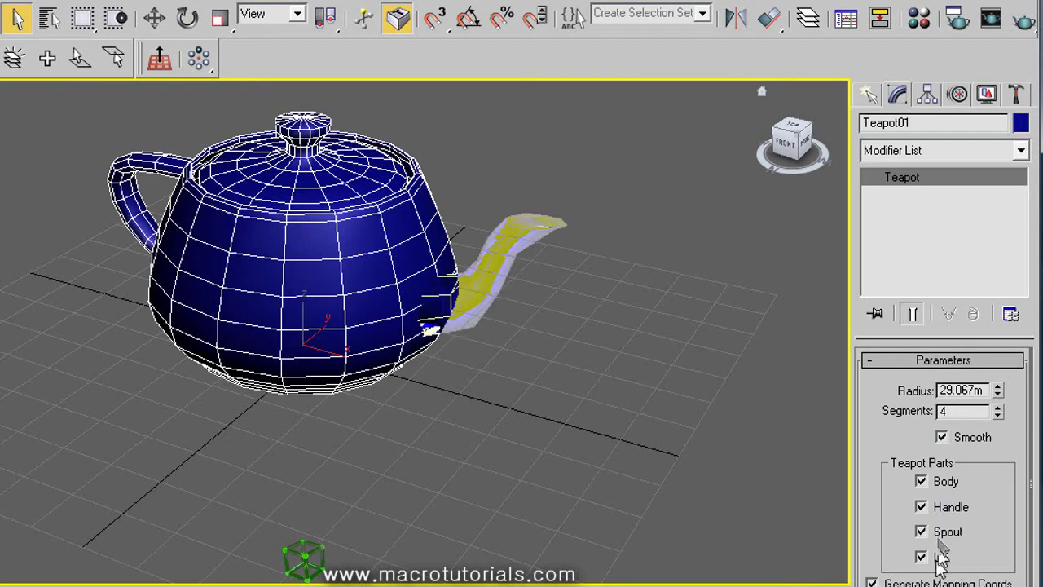
pyautogui.click(932, 557)
pyautogui.click(931, 557)
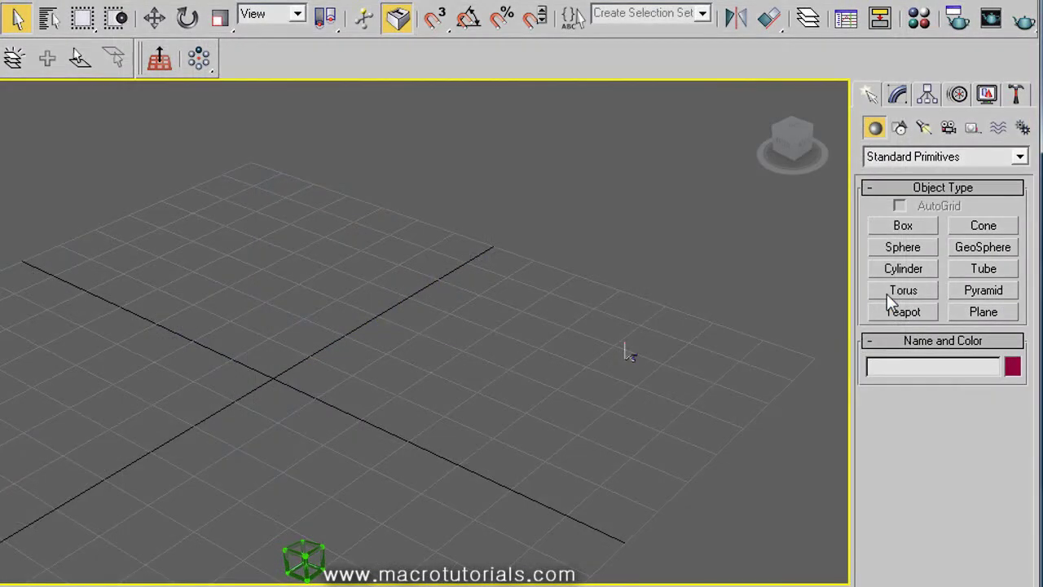
# - Draw a cone on the grid with a height of 31.34m
pyautogui.click(953, 228)
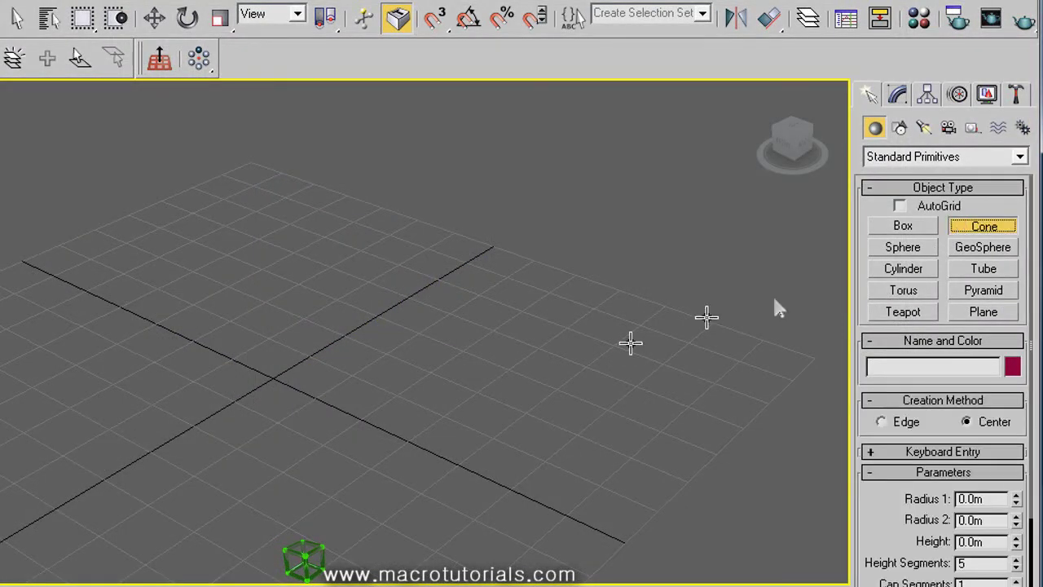
pyautogui.moveTo(523, 363); pyautogui.dragTo(657, 408)
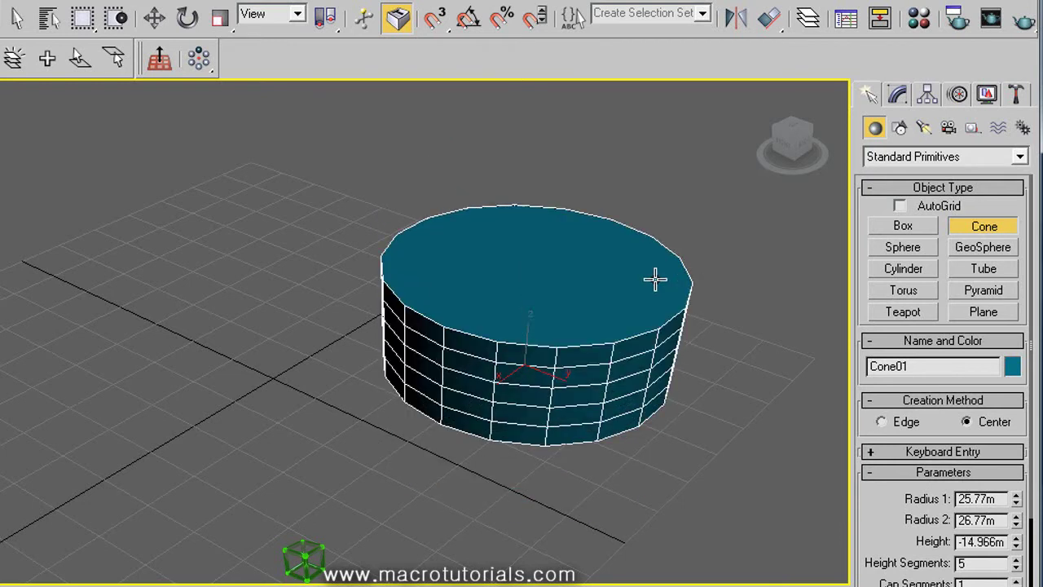
pyautogui.click(662, 225)
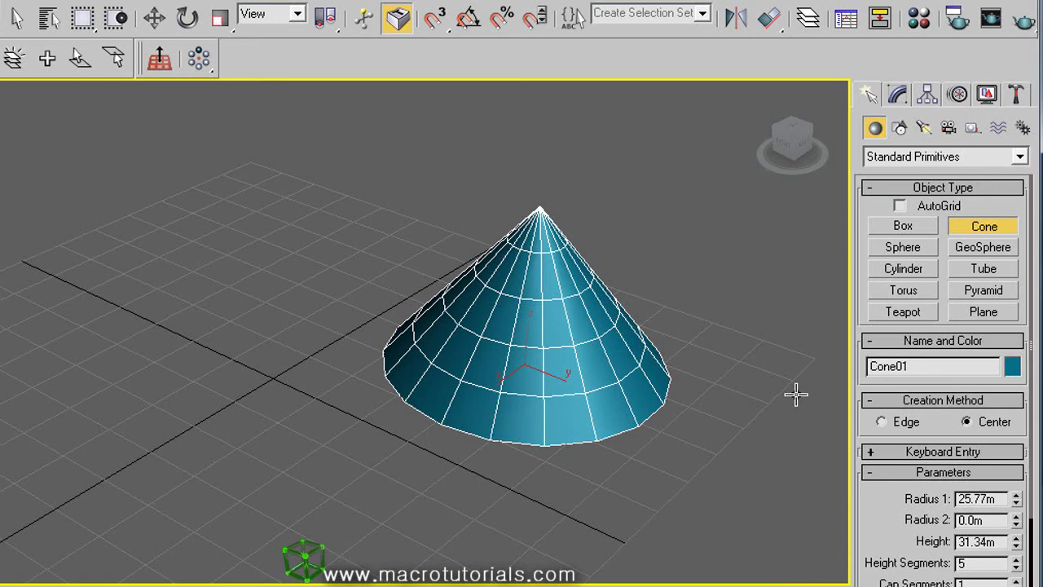
pyautogui.click(751, 319)
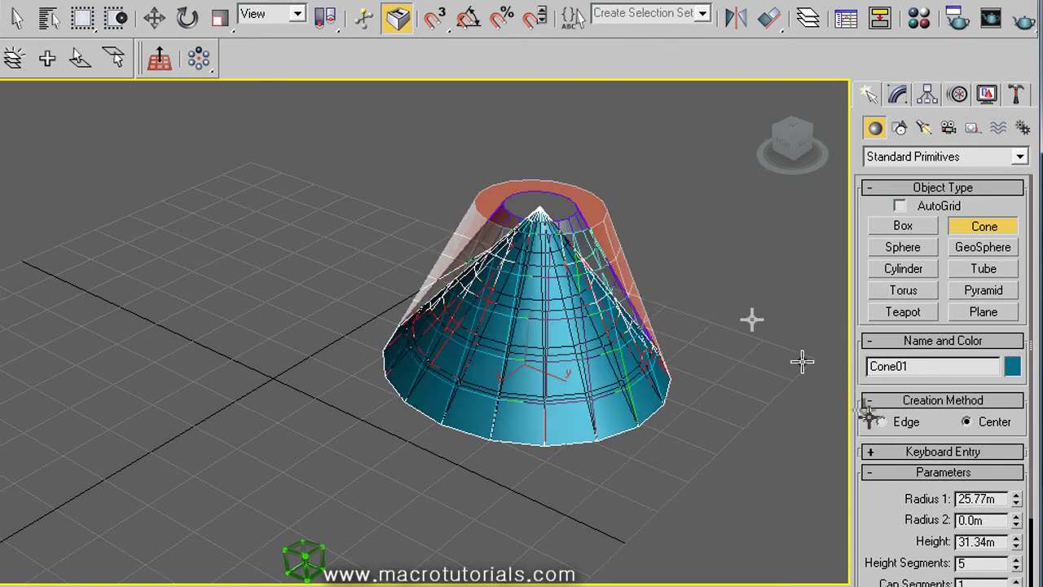
# - Give the cone Radius 2 of 4.97m, 5 cap segments and 17 sides, and slice a wedge out
pyautogui.click(898, 95)
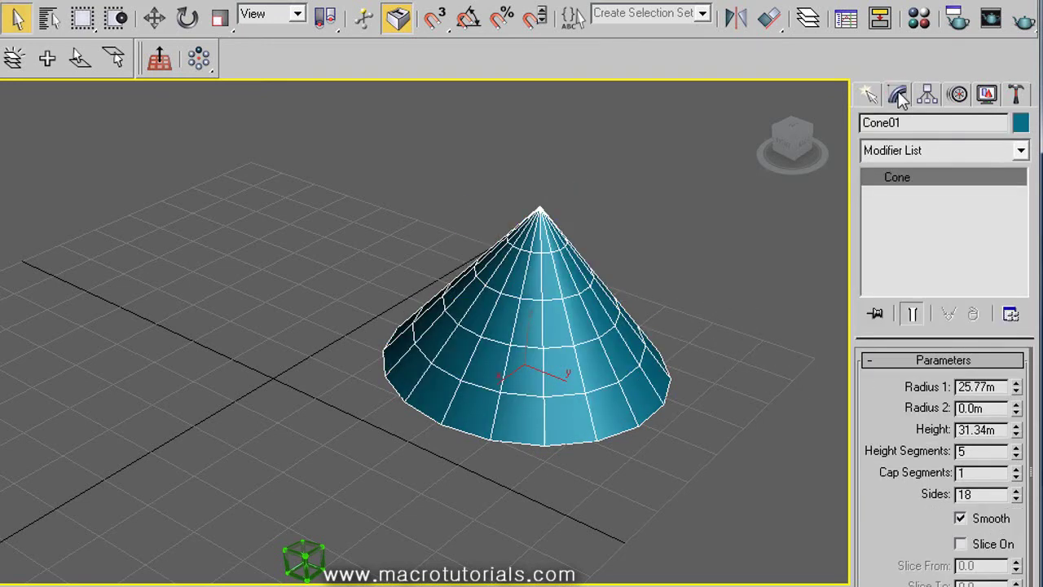
pyautogui.moveTo(1018, 412)
pyautogui.mouseDown()
pyautogui.moveTo(1005, 87)
pyautogui.moveTo(1022, 489)
pyautogui.moveTo(1015, 412)
pyautogui.moveTo(1015, 424)
pyautogui.mouseUp()
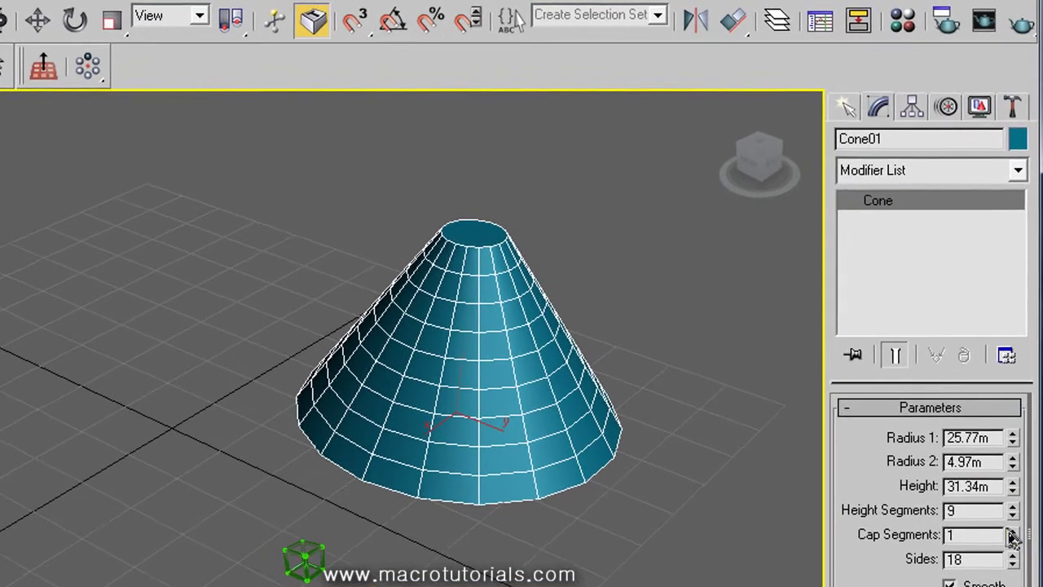
pyautogui.moveTo(1013, 537); pyautogui.dragTo(1012, 522)
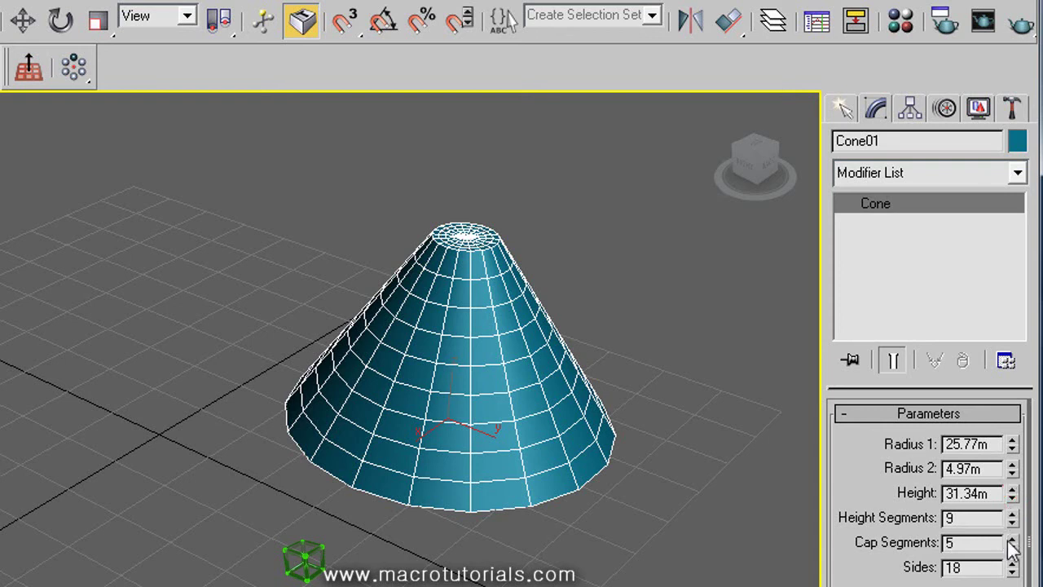
pyautogui.moveTo(1014, 574); pyautogui.dragTo(1040, 502)
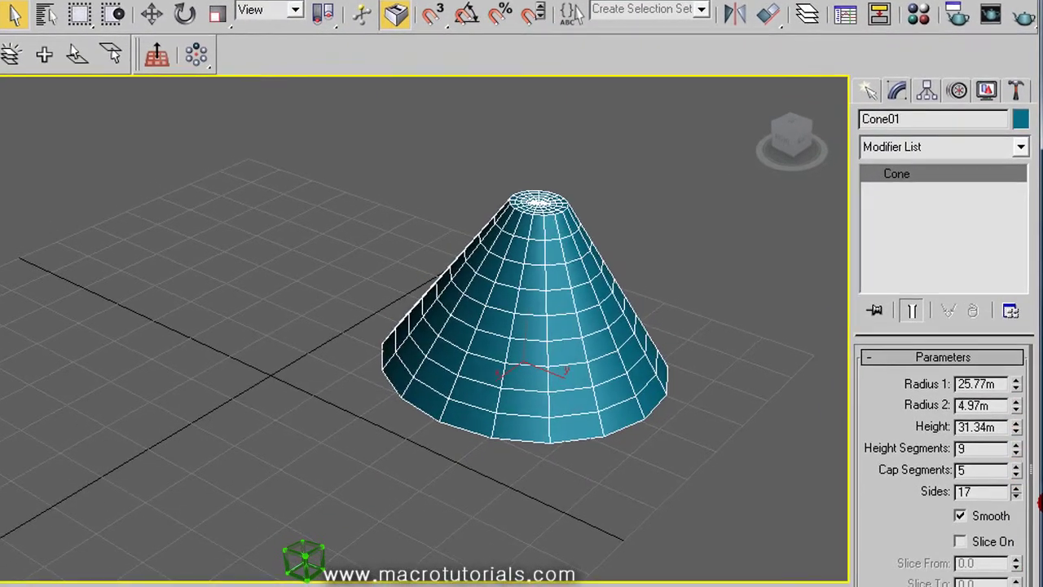
pyautogui.click(960, 541)
pyautogui.moveTo(1016, 583); pyautogui.dragTo(1034, 429)
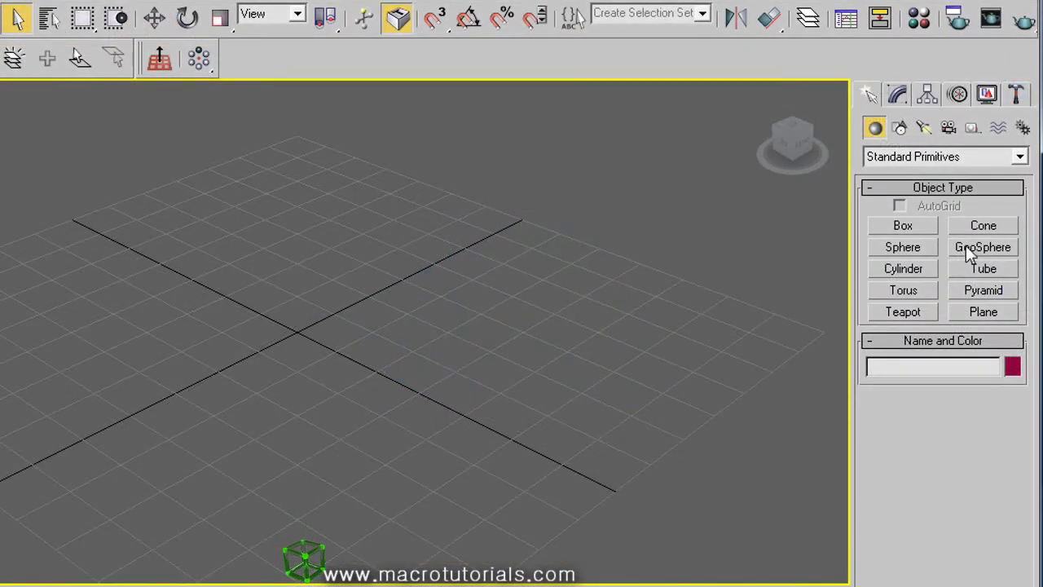
# - Draw a GeoSphere of radius 24.224m and a standard sphere beside it for comparison
pyautogui.click(966, 249)
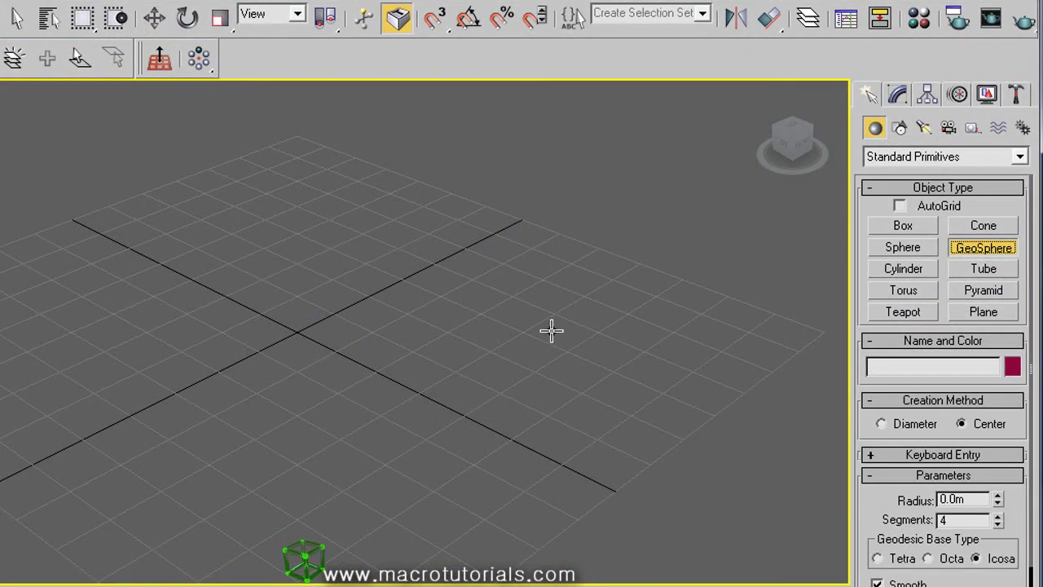
pyautogui.moveTo(550, 330); pyautogui.dragTo(655, 303)
pyautogui.rightClick(709, 234)
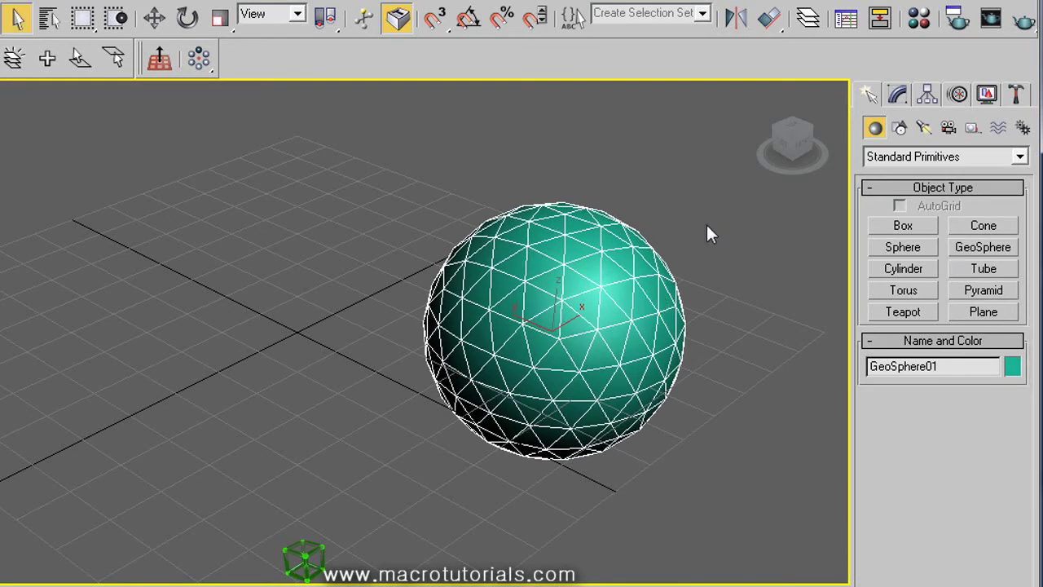
pyautogui.click(903, 247)
pyautogui.moveTo(312, 226); pyautogui.dragTo(338, 269)
pyautogui.rightClick(340, 275)
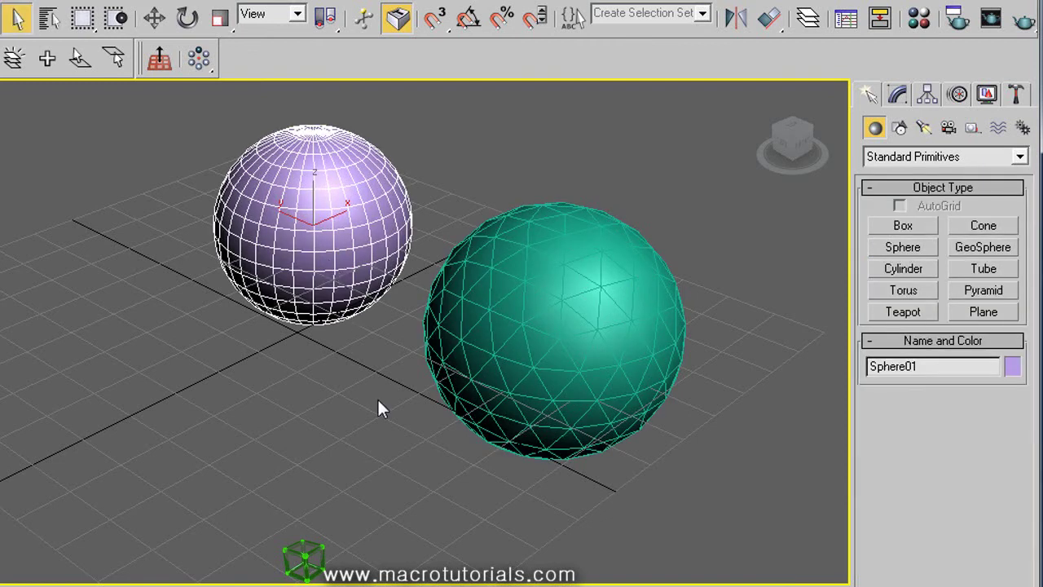
# - Compare the GeoSphere with the standard sphere, then delete the sphere
pyautogui.click(506, 301)
pyautogui.click(356, 245)
pyautogui.click(522, 308)
pyautogui.click(318, 229)
pyautogui.press('Delete')
pyautogui.click(517, 334)
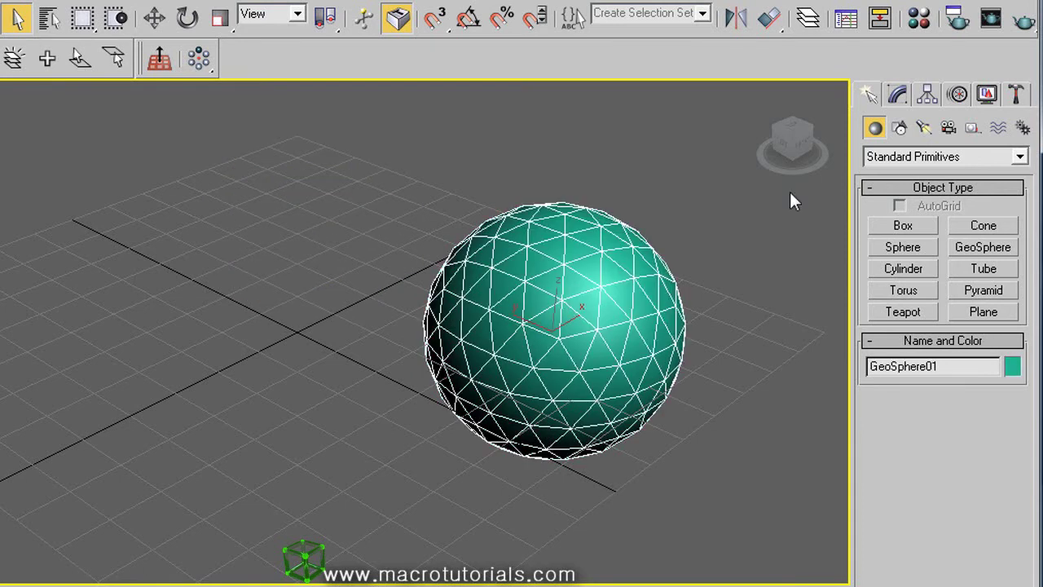
# - Try the Tetra, Octa and Icosa bases, toggle Base to Pivot, and make the GeoSphere a hemisphere
pyautogui.click(897, 95)
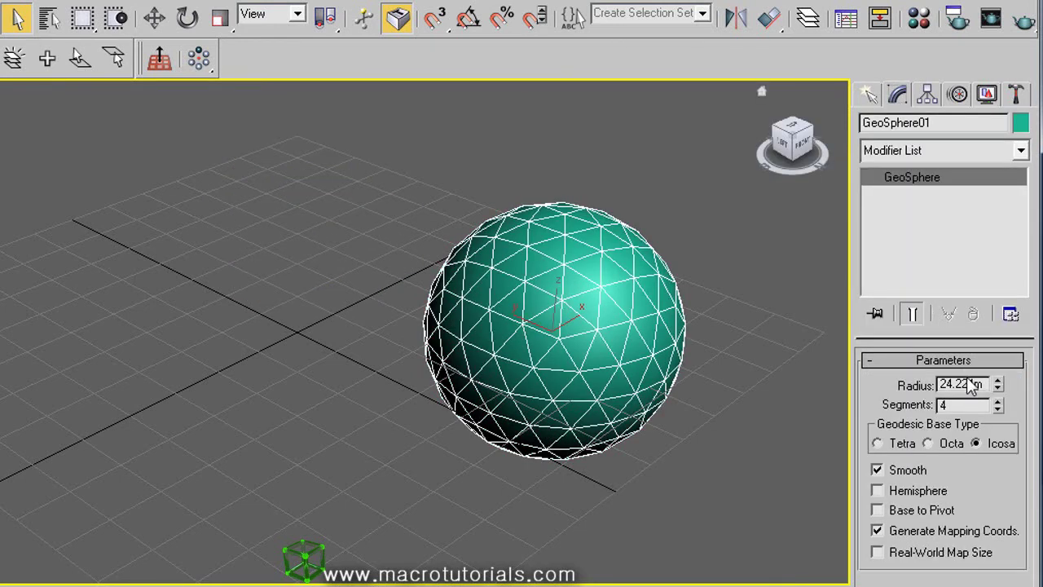
pyautogui.click(889, 442)
pyautogui.click(937, 443)
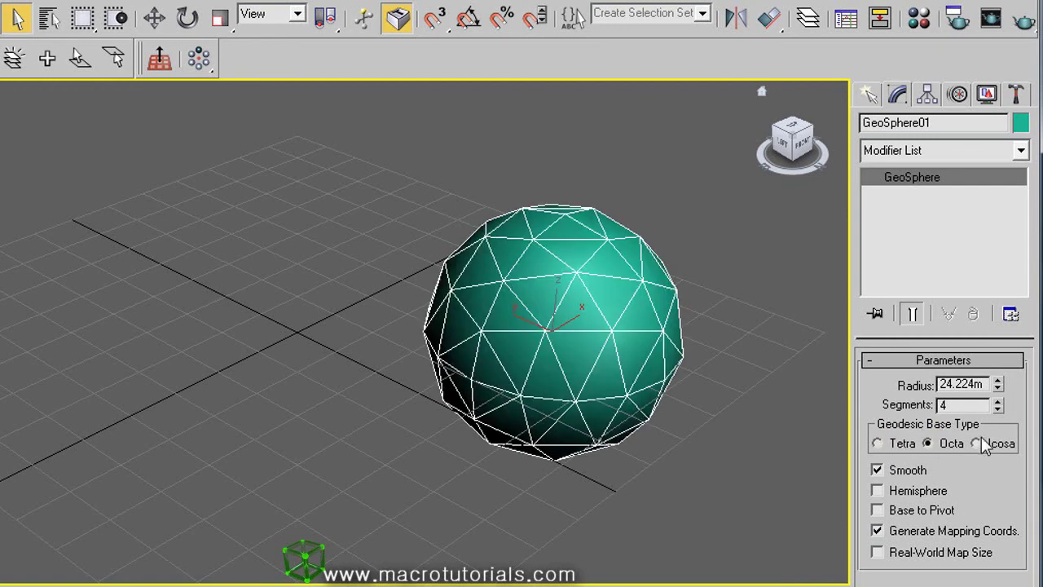
pyautogui.click(978, 443)
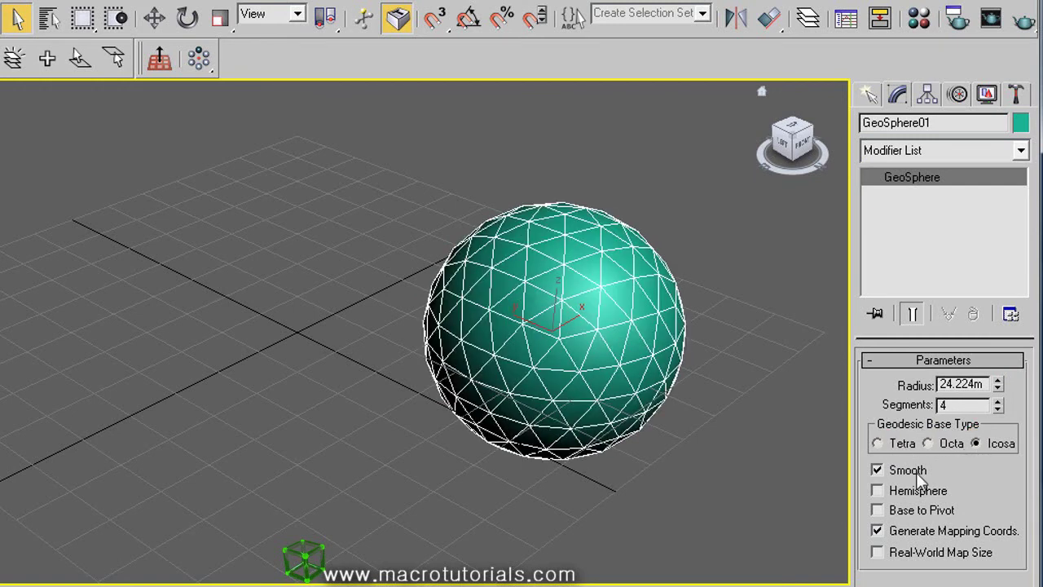
pyautogui.click(895, 511)
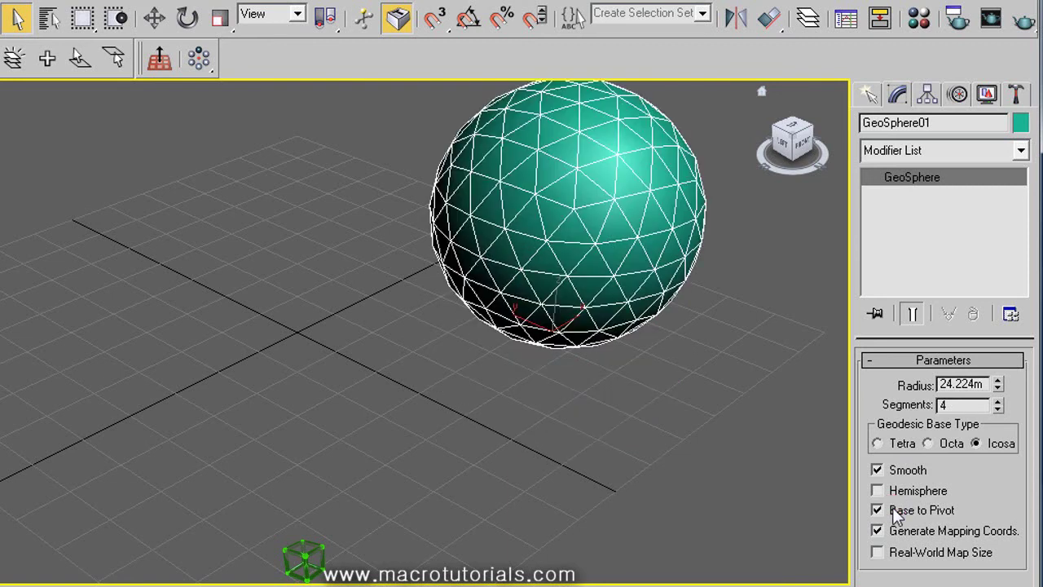
pyautogui.click(894, 510)
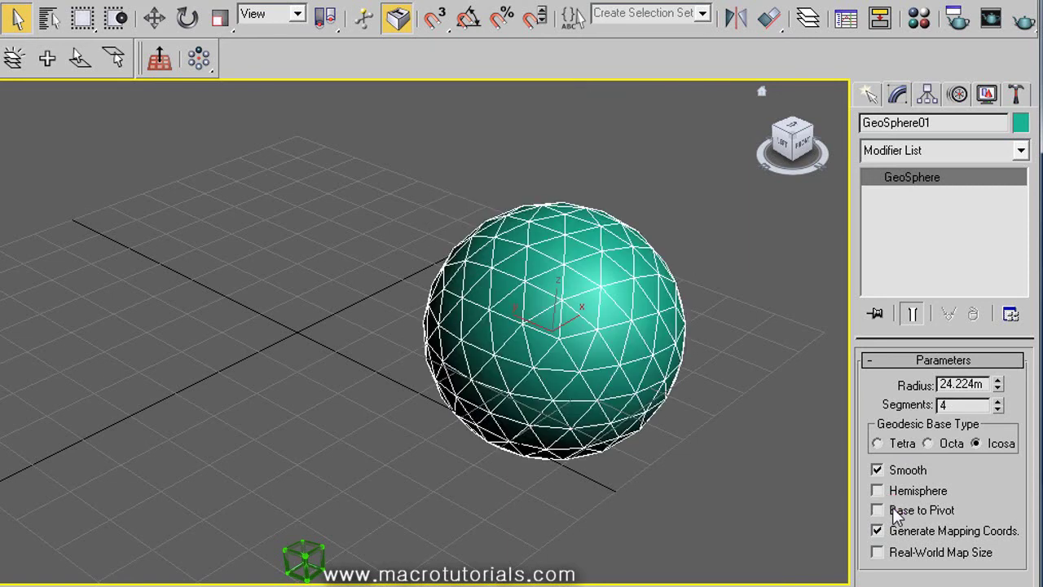
pyautogui.click(896, 495)
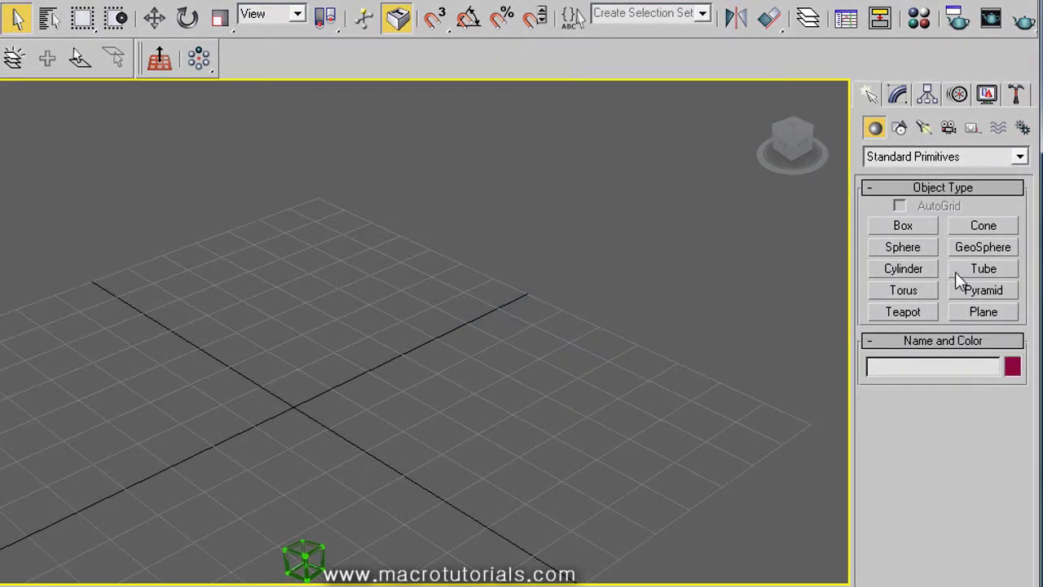
pyautogui.click(958, 275)
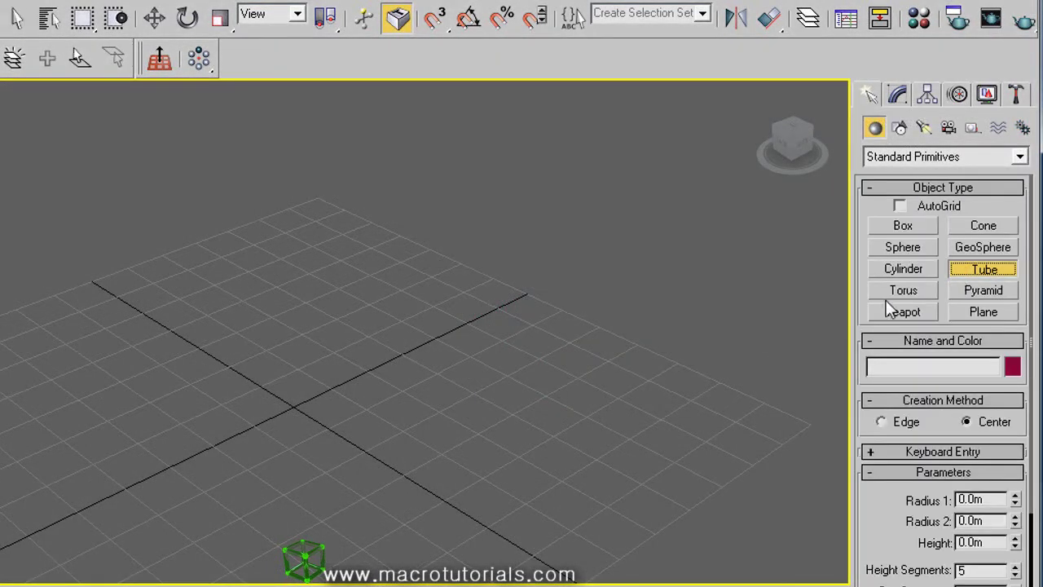
# - Draw a 52.066m-tall tube, set 8 height and 4 cap segments, reduce sides, and slice it
pyautogui.moveTo(492, 401); pyautogui.dragTo(590, 443)
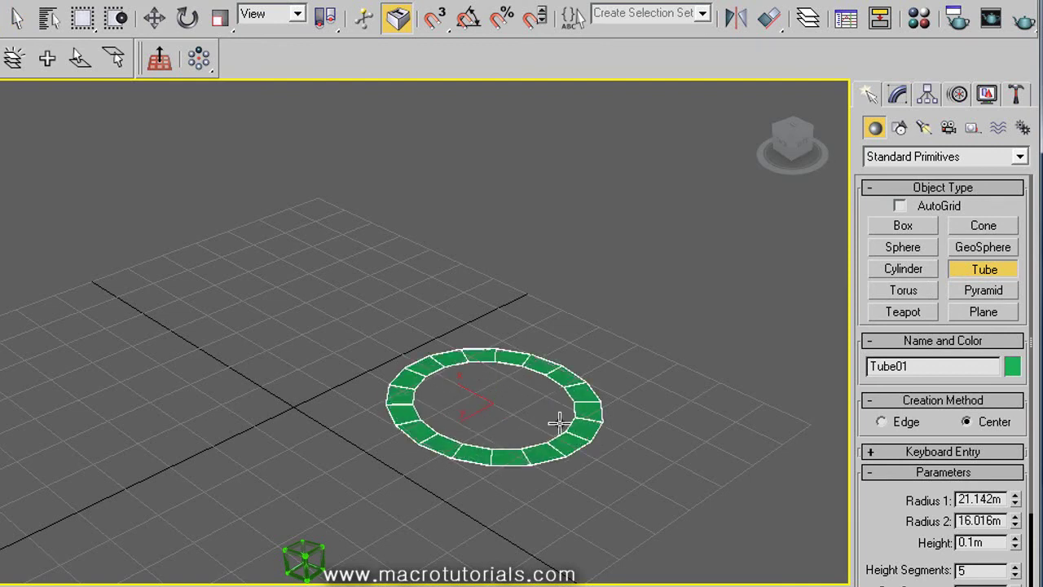
pyautogui.click(557, 422)
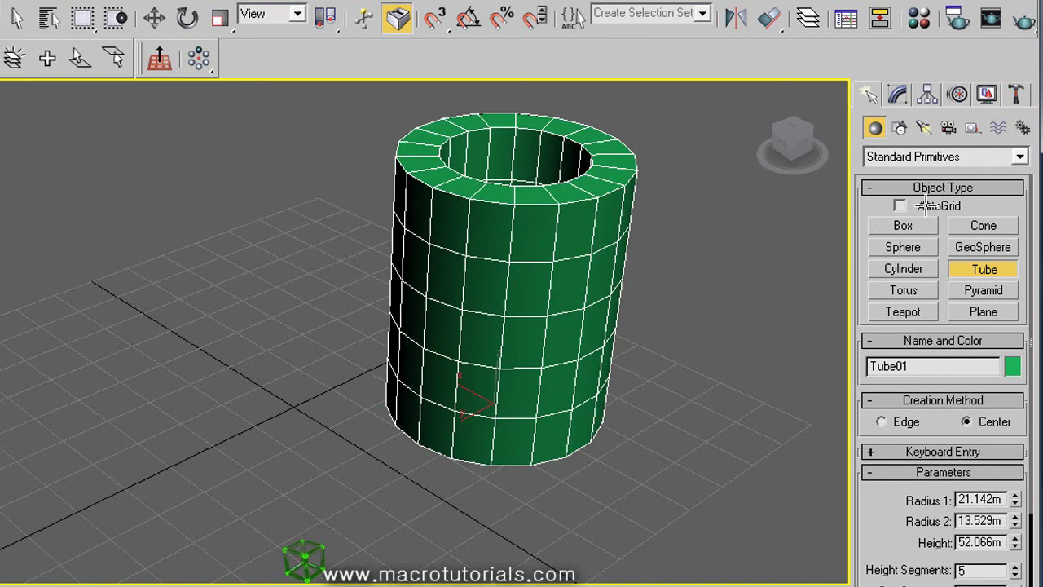
pyautogui.click(897, 94)
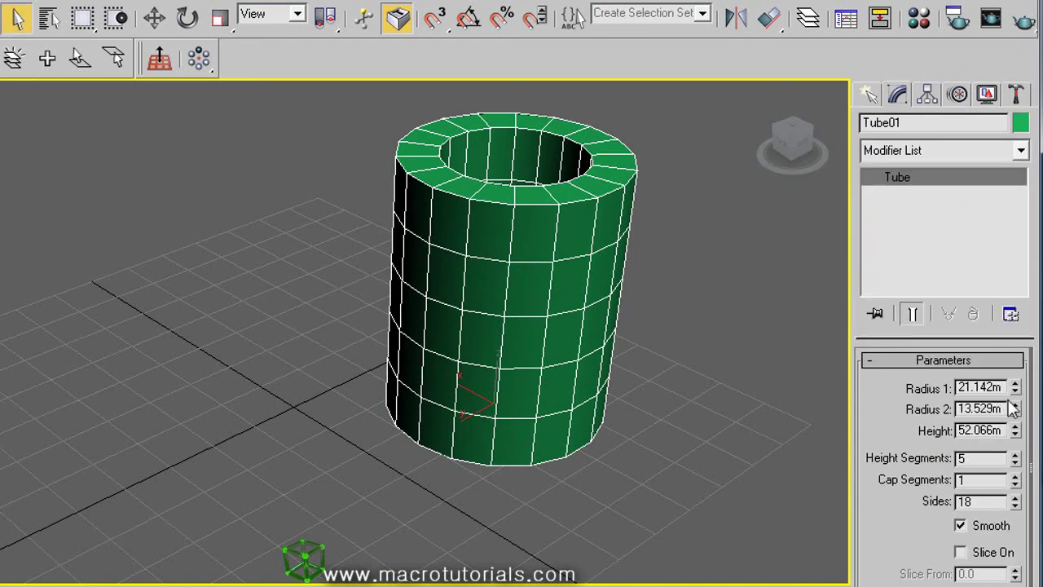
pyautogui.moveTo(1015, 460); pyautogui.dragTo(1013, 421)
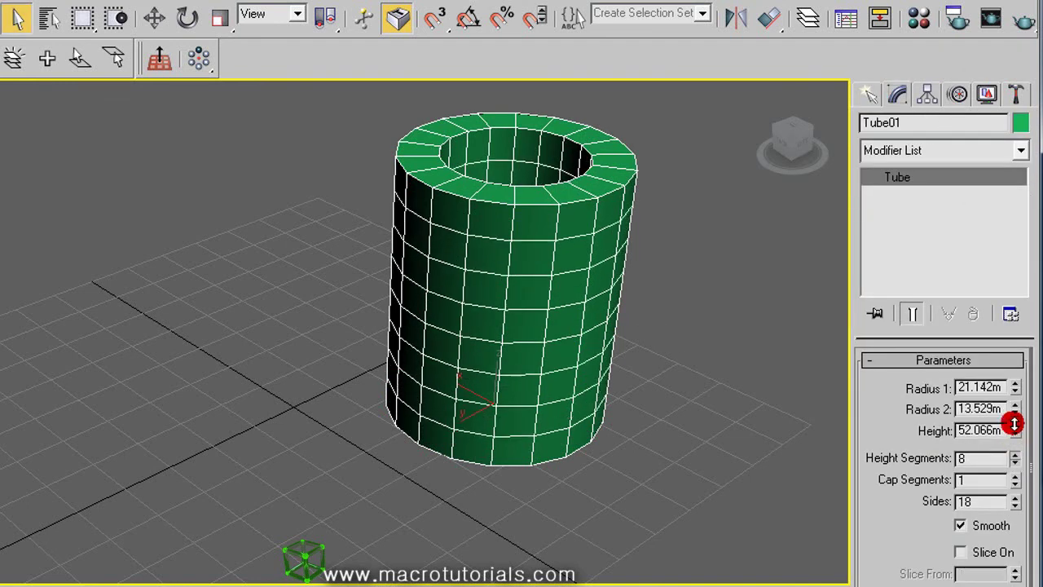
pyautogui.moveTo(1015, 481); pyautogui.dragTo(1015, 444)
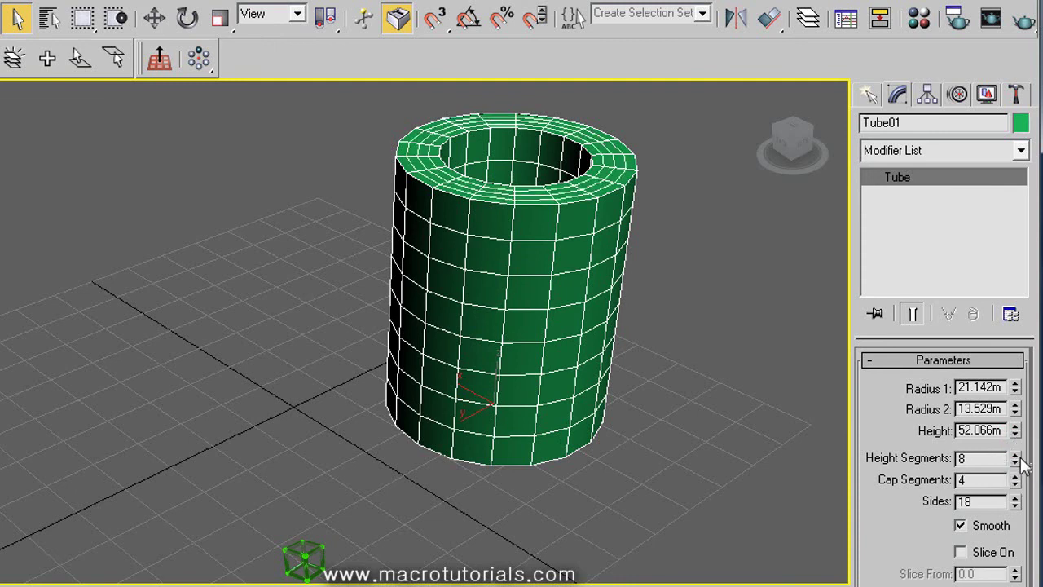
pyautogui.moveTo(1015, 501)
pyautogui.mouseDown()
pyautogui.moveTo(1017, 352)
pyautogui.moveTo(1018, 442)
pyautogui.moveTo(962, 547)
pyautogui.moveTo(975, 563)
pyautogui.moveTo(1005, 568)
pyautogui.moveTo(1010, 505)
pyautogui.mouseUp()
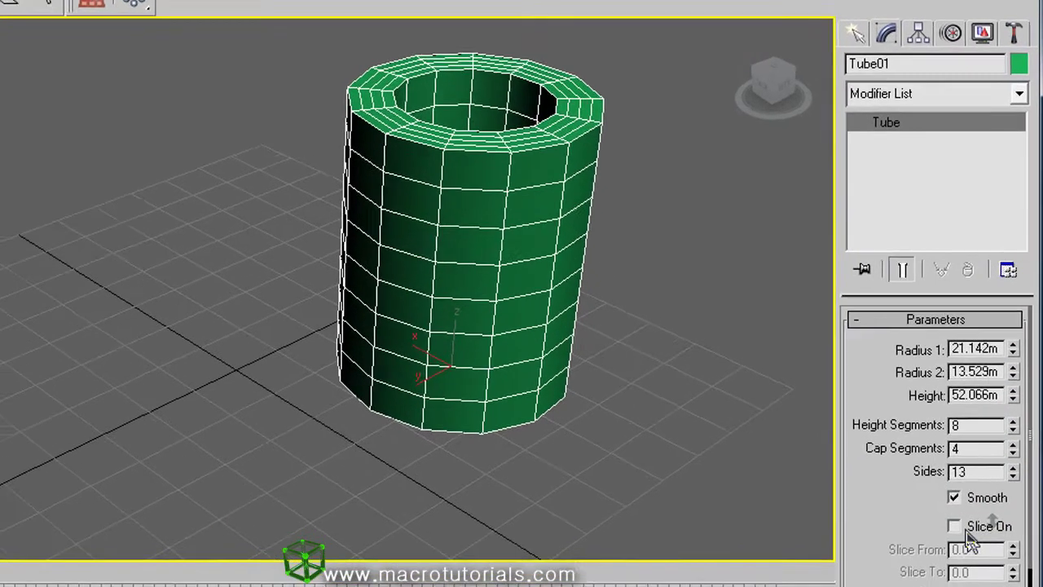
pyautogui.click(968, 529)
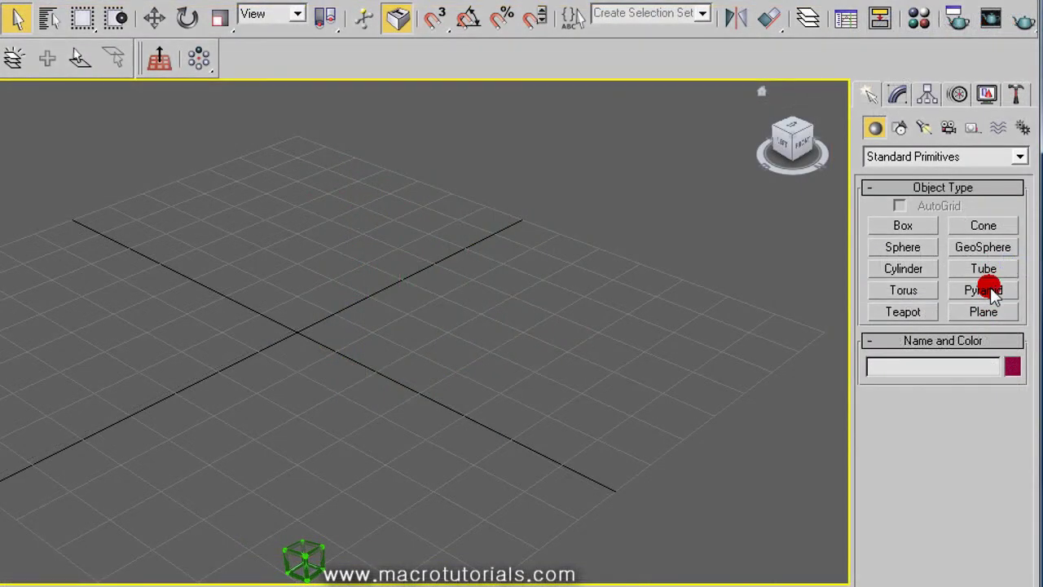
# - Create a pyramid with a 30.8m by 36.771m base on the grid
pyautogui.click(990, 287)
pyautogui.moveTo(429, 295); pyautogui.dragTo(668, 302)
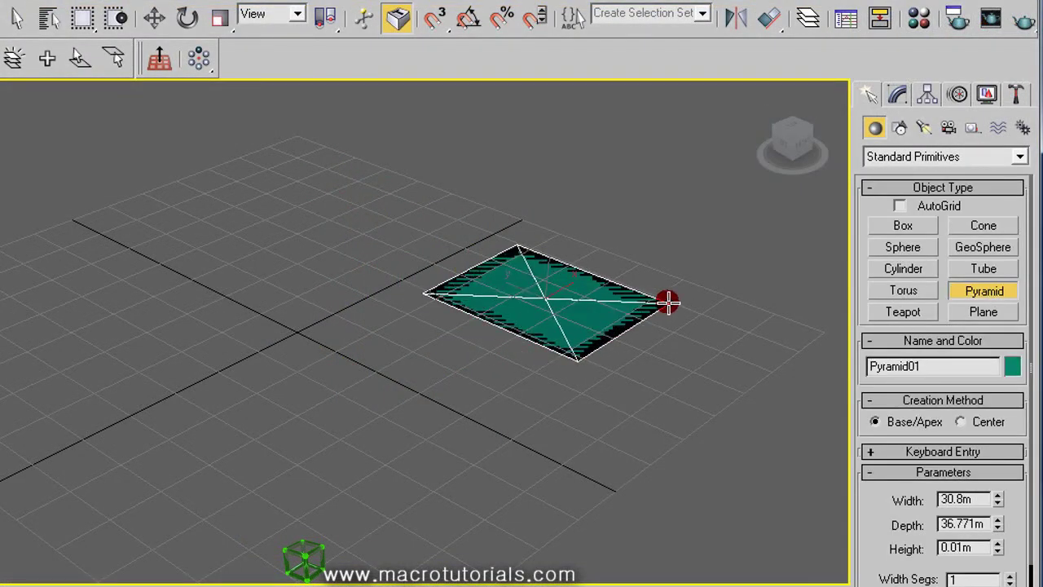
pyautogui.rightClick(673, 205)
# - In the Modify panel, set the pyramid to 7 width, 7 depth and 10 height segments
pyautogui.click(897, 96)
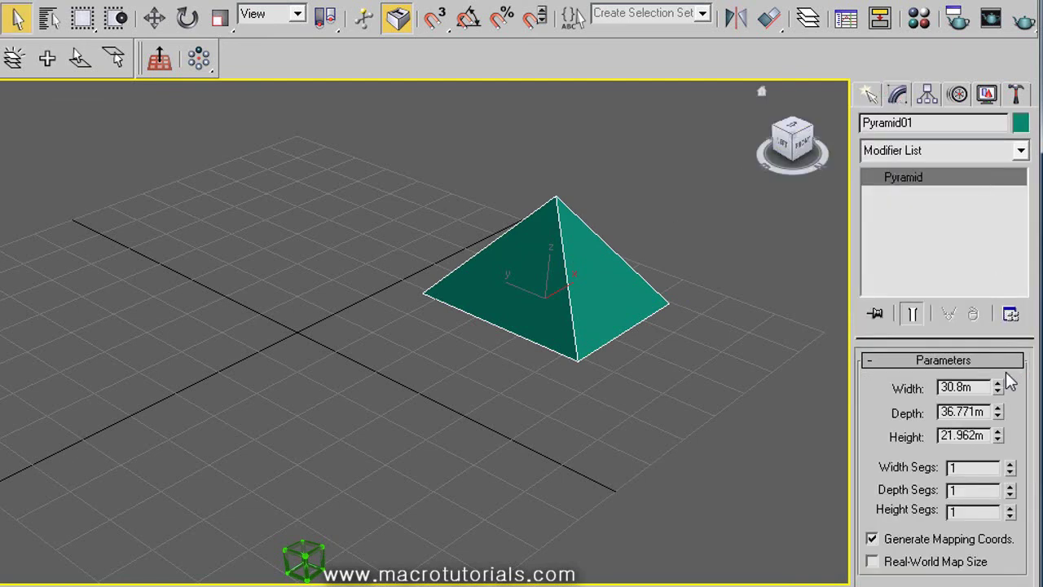
pyautogui.moveTo(1011, 470); pyautogui.dragTo(1010, 419)
pyautogui.moveTo(1010, 491); pyautogui.dragTo(998, 426)
pyautogui.moveTo(1013, 511); pyautogui.dragTo(998, 412)
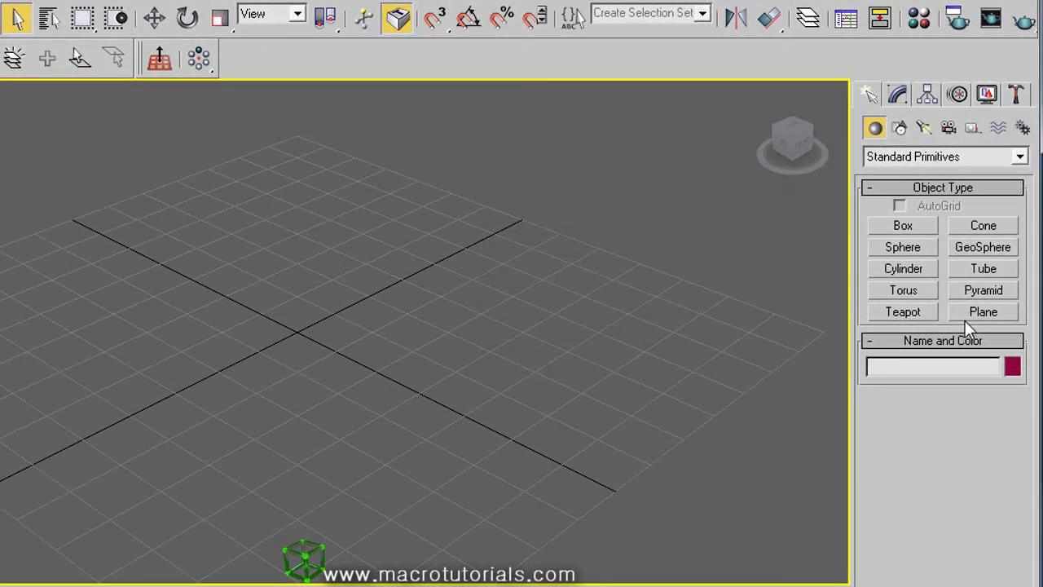
# - Create a 49.922m by 44.856m plane with 4×4 segments and show its parameters in Modify
pyautogui.click(966, 316)
pyautogui.moveTo(382, 316); pyautogui.dragTo(736, 324)
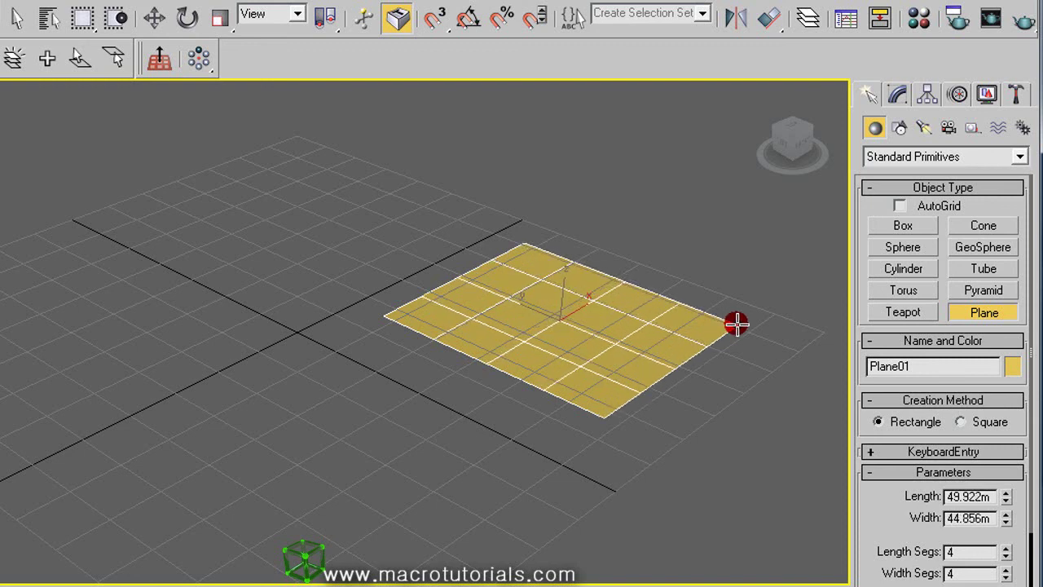
pyautogui.click(900, 96)
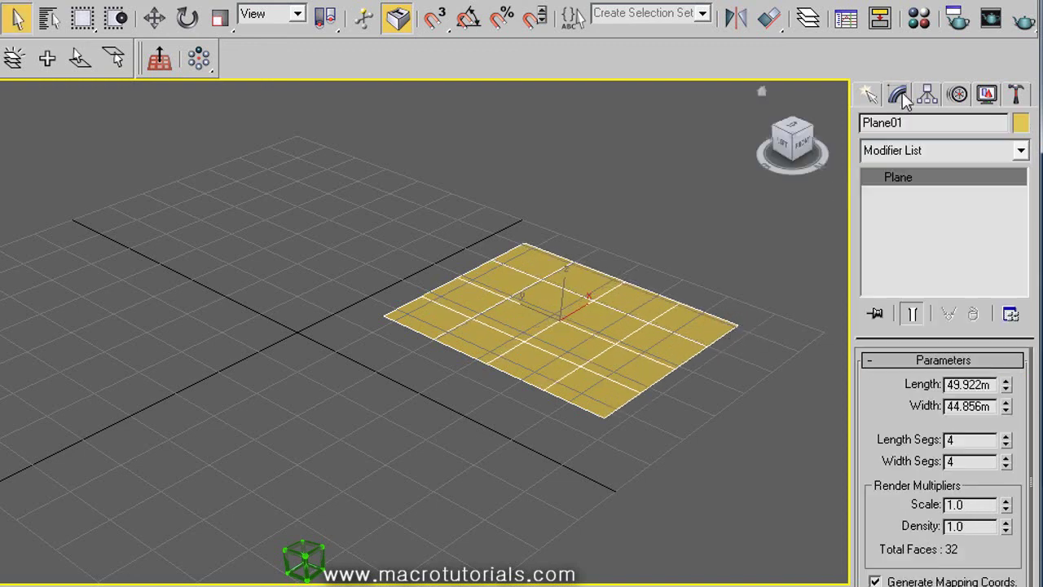